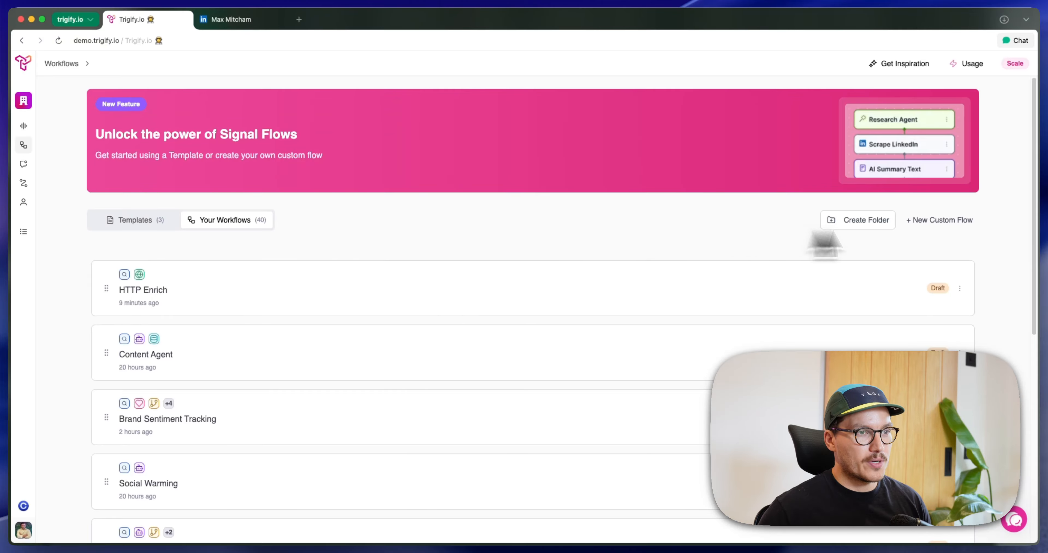
# Create a new custom flow named "Sentiment Agent".
pyautogui.click(940, 220)
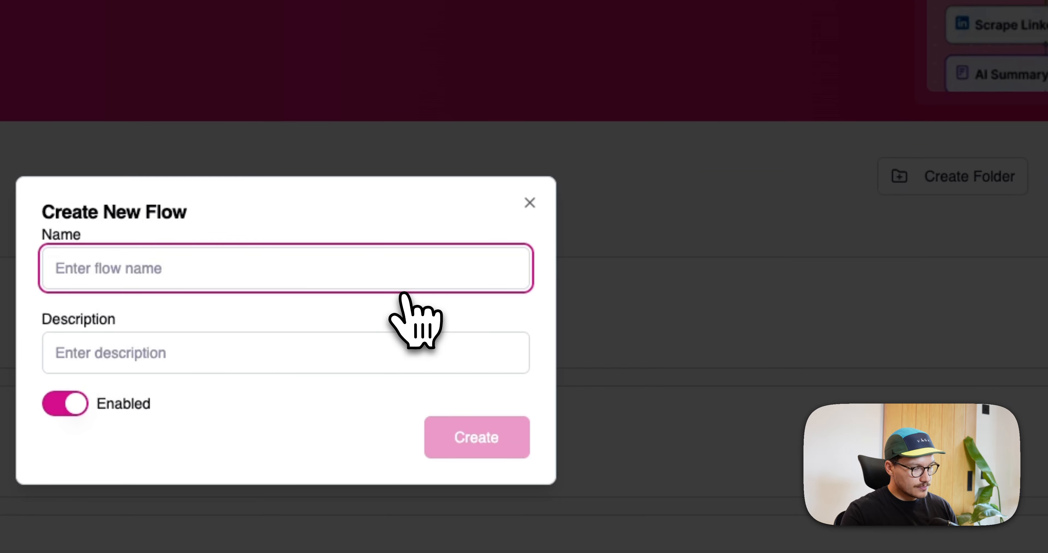
pyautogui.write('Sentiment Agent')
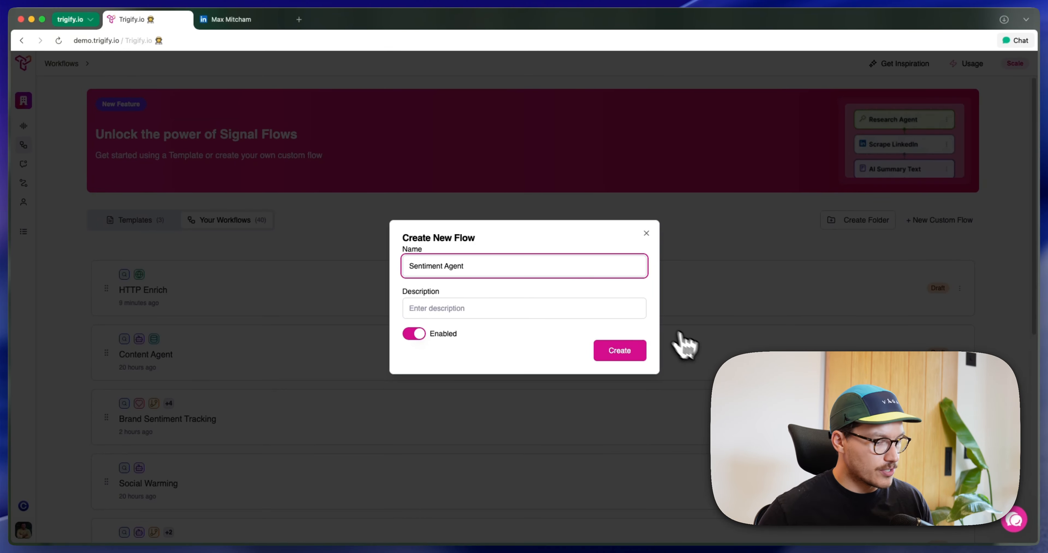
pyautogui.click(622, 351)
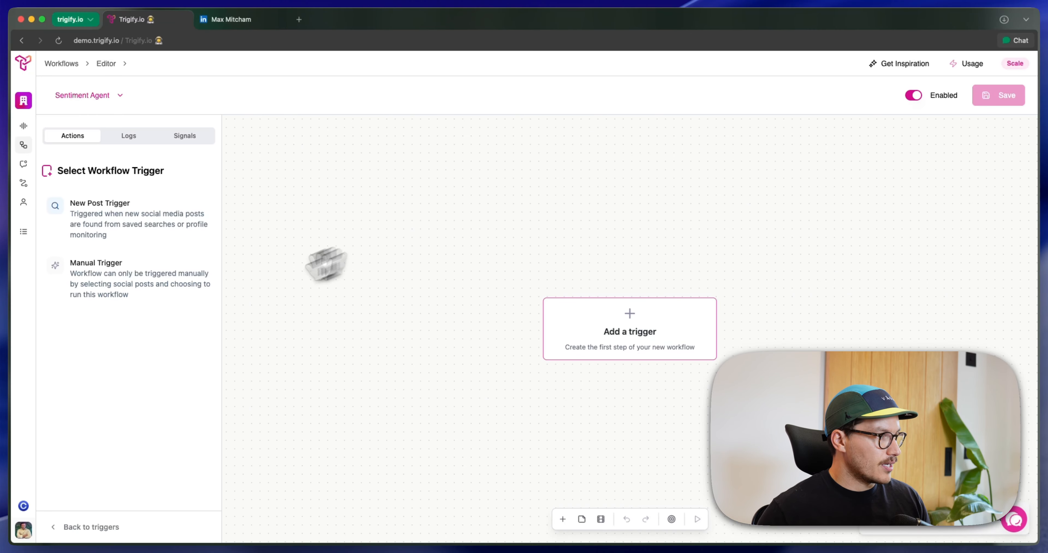
# Add a New Post Trigger to the workflow and base it on the saved search LinkedIn Search.
pyautogui.moveTo(460, 314); pyautogui.dragTo(467, 209)
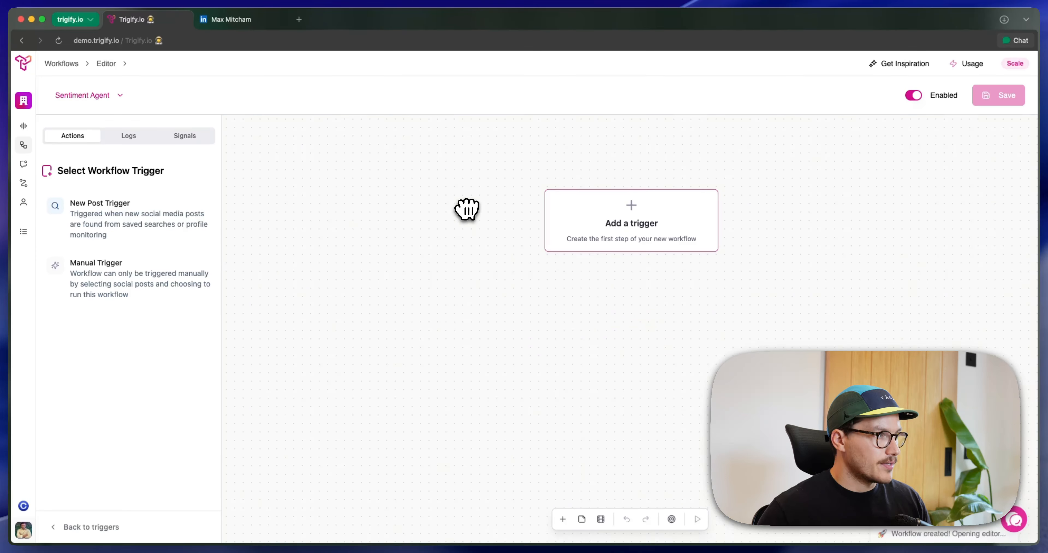
pyautogui.click(158, 238)
pyautogui.click(178, 266)
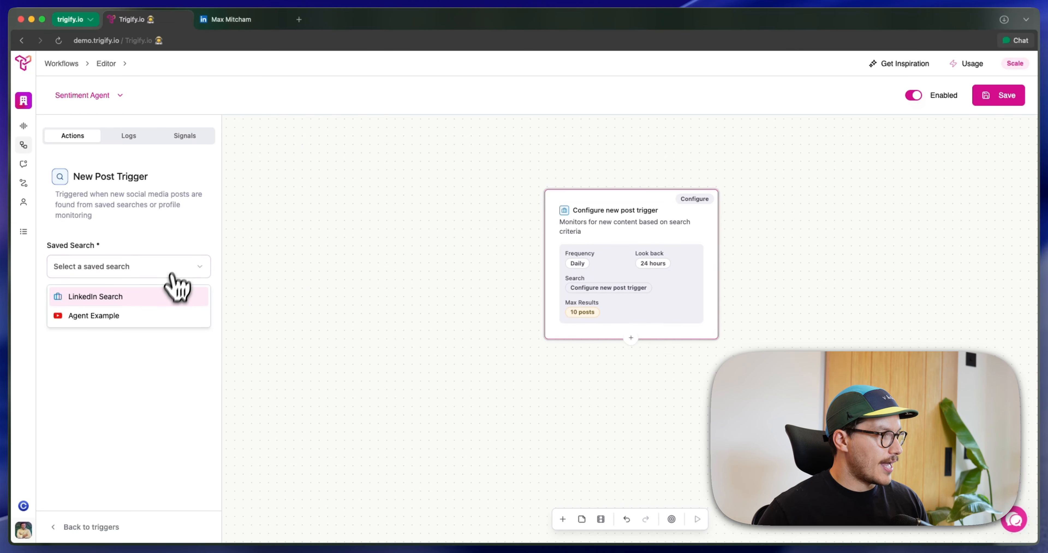
pyautogui.click(156, 297)
pyautogui.click(150, 300)
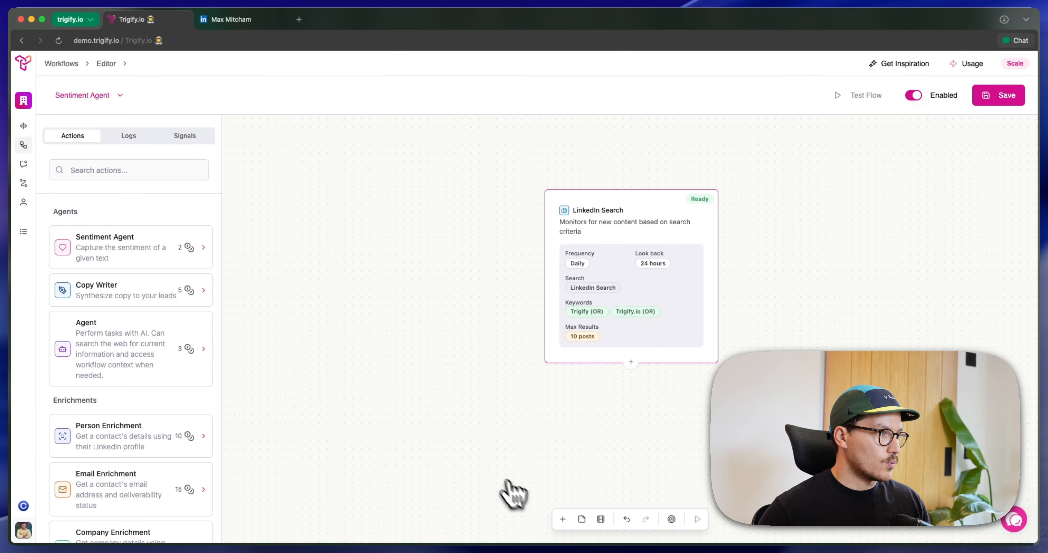
# Add a Sentiment Agent action after the LinkedIn Search trigger.
pyautogui.click(563, 519)
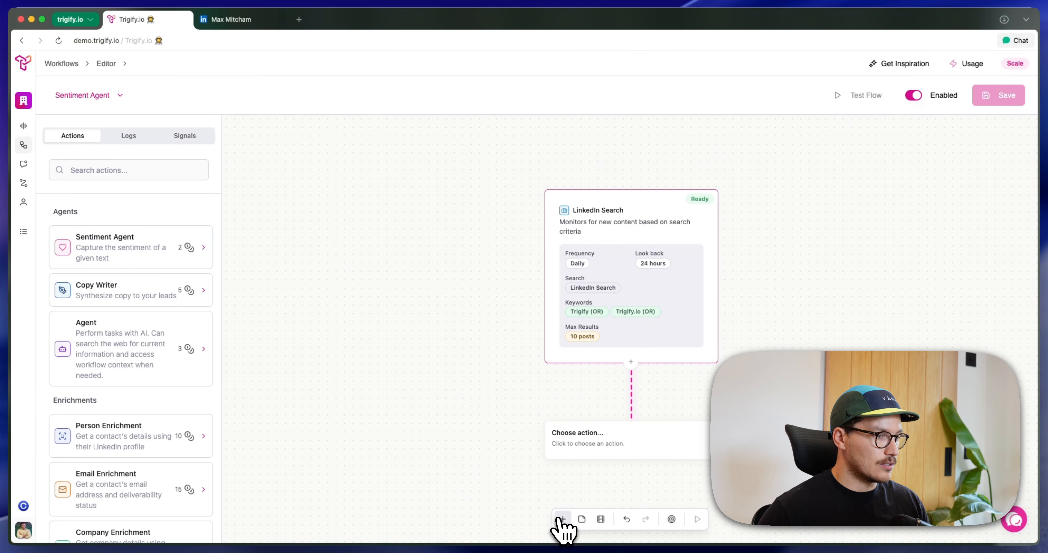
pyautogui.click(136, 260)
# Write the question "Is Trigify mentioned positively within this social post?" as the Sentiment Agent's input, correcting the spelling of "positively".
pyautogui.click(101, 304)
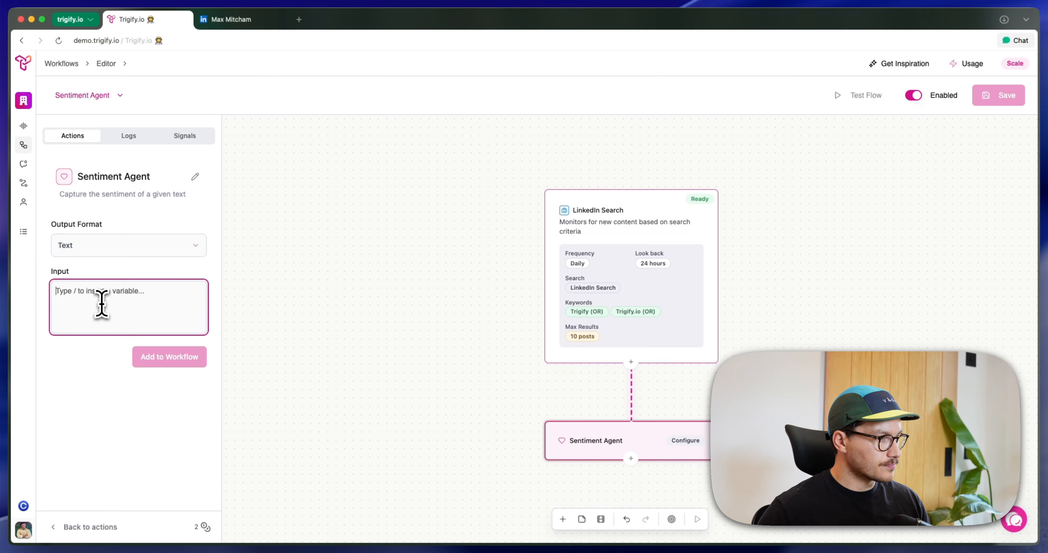
pyautogui.write('Is Trigify')
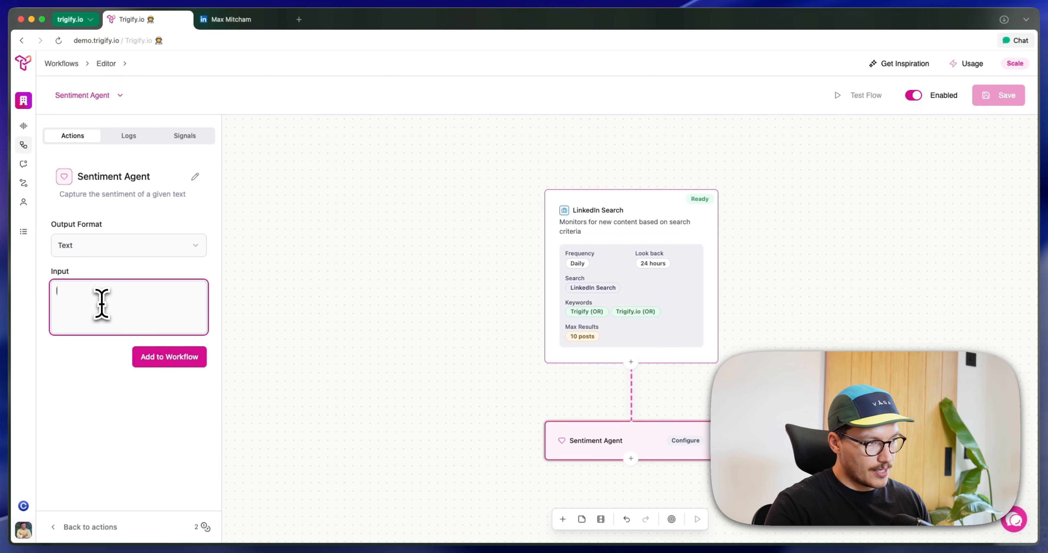
pyautogui.write(' me')
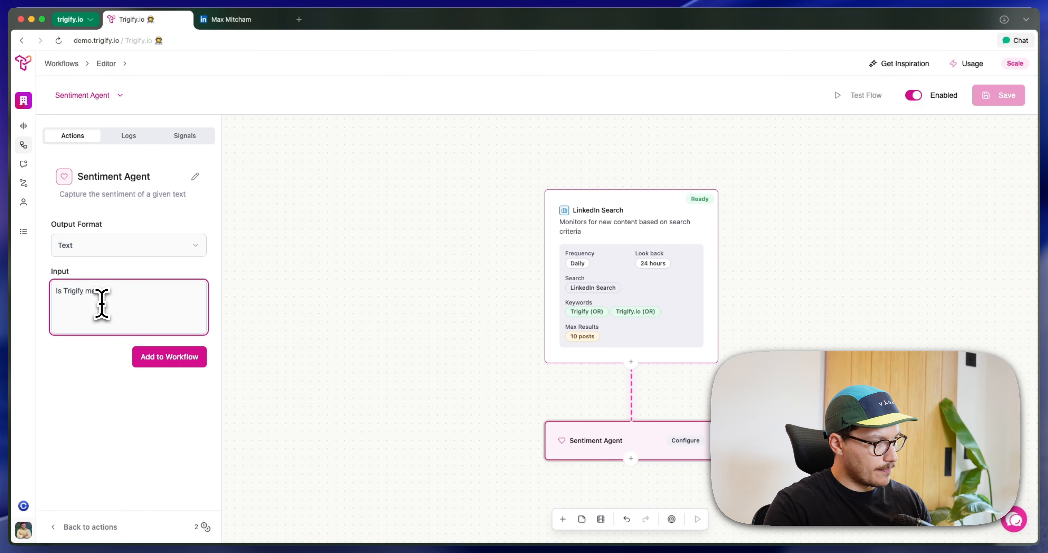
pyautogui.write('ntioned ')
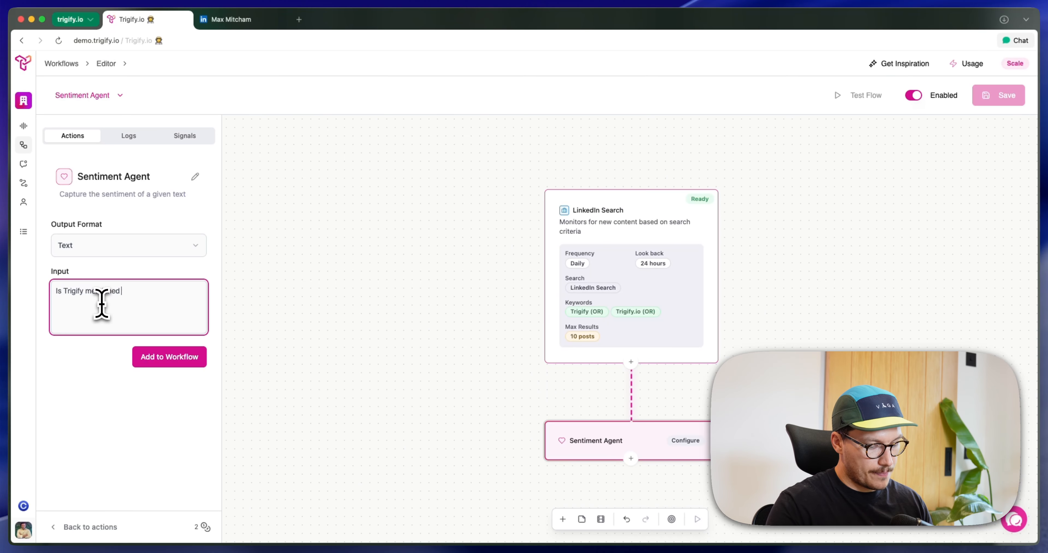
pyautogui.write('posisitivly')
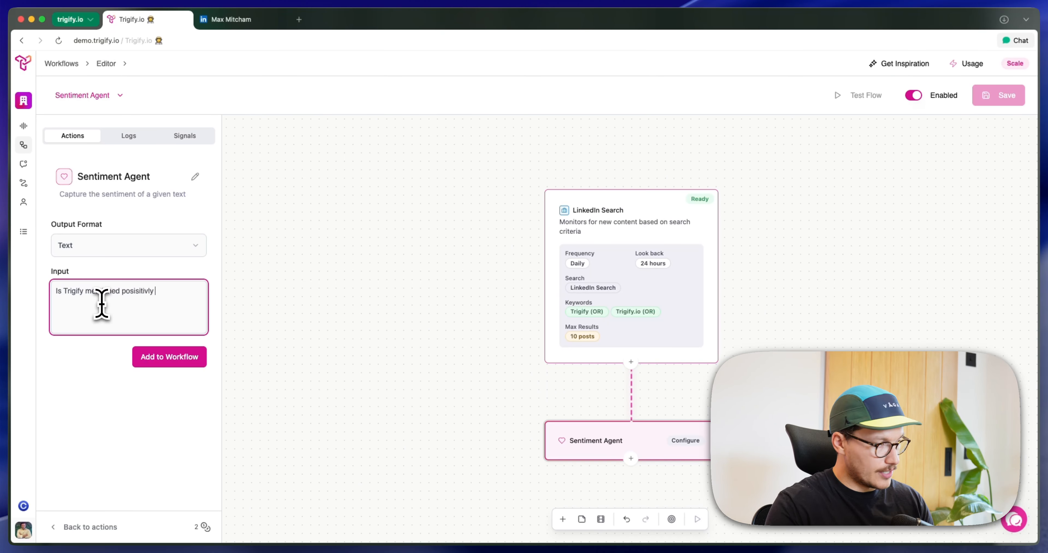
pyautogui.rightClick(131, 292)
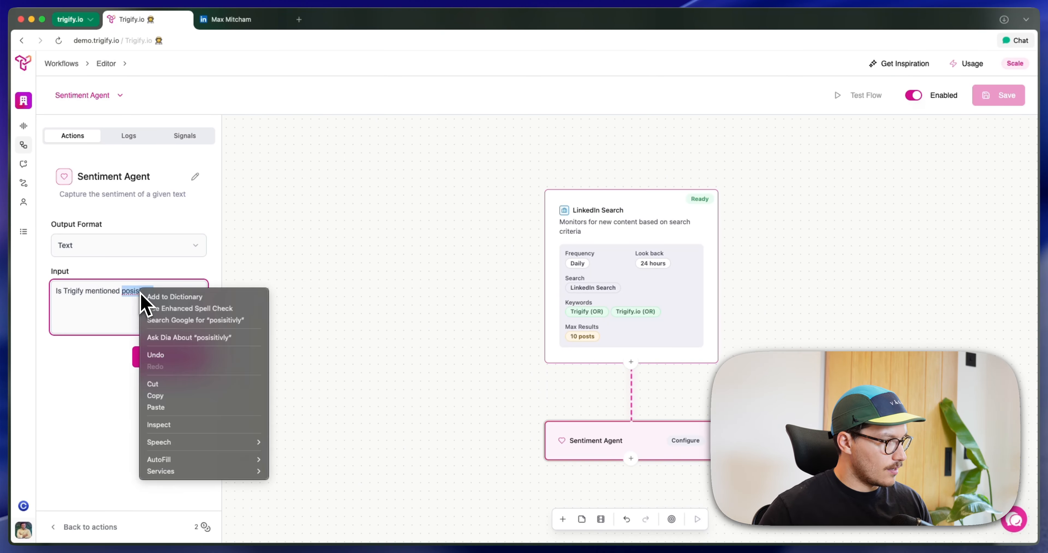
pyautogui.press('Escape')
pyautogui.write('p')
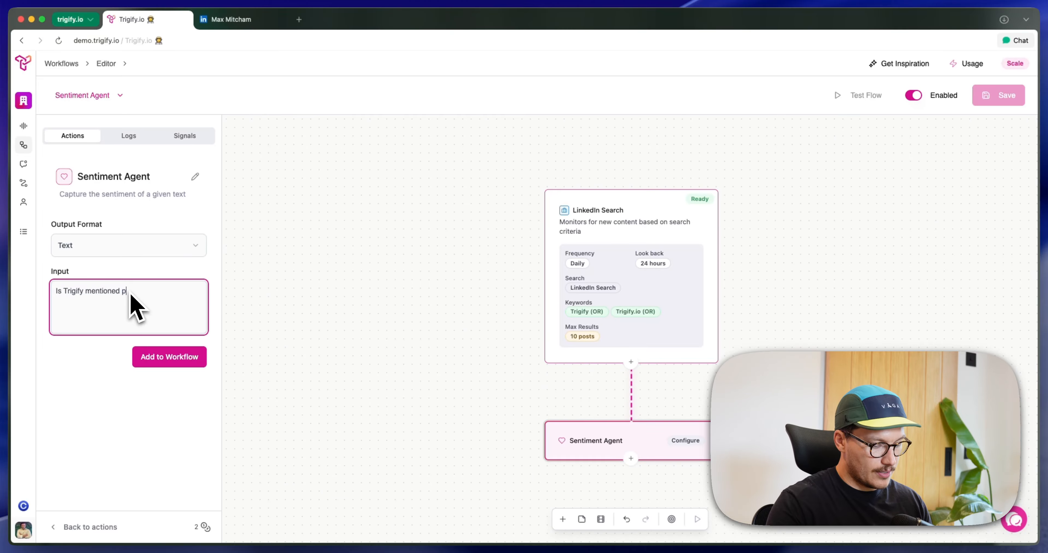
pyautogui.write('osistivly')
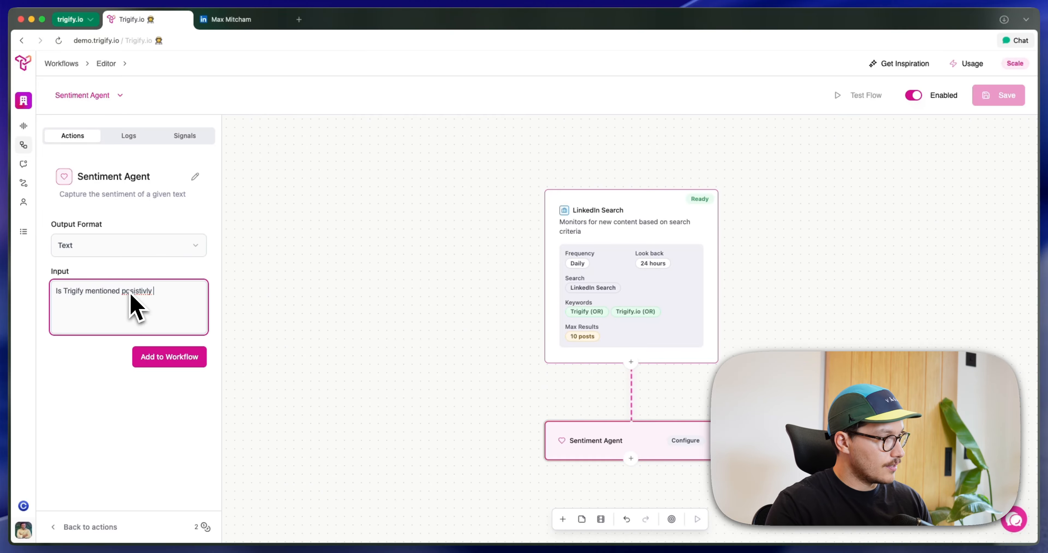
pyautogui.rightClick(129, 292)
pyautogui.click(145, 299)
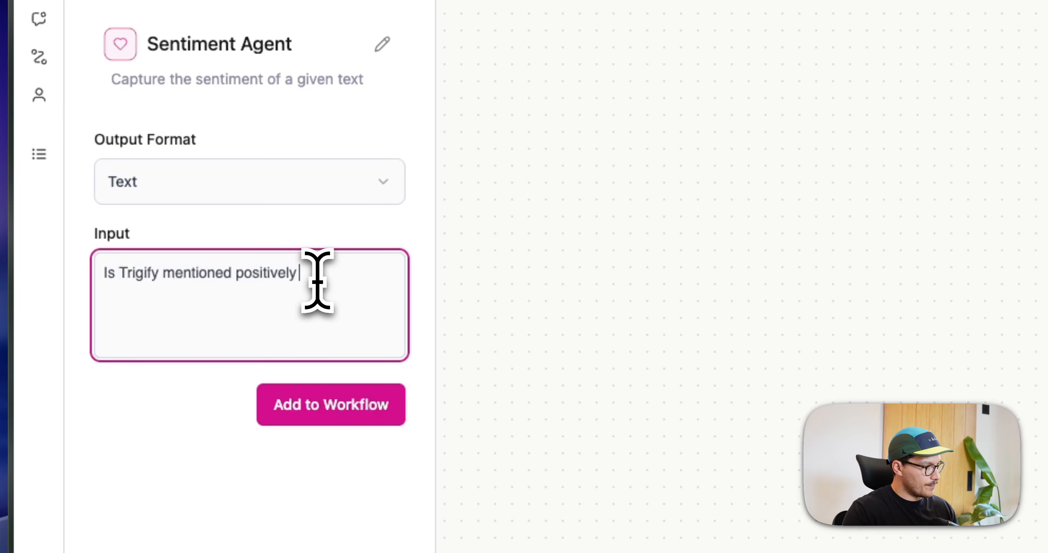
pyautogui.write('w')
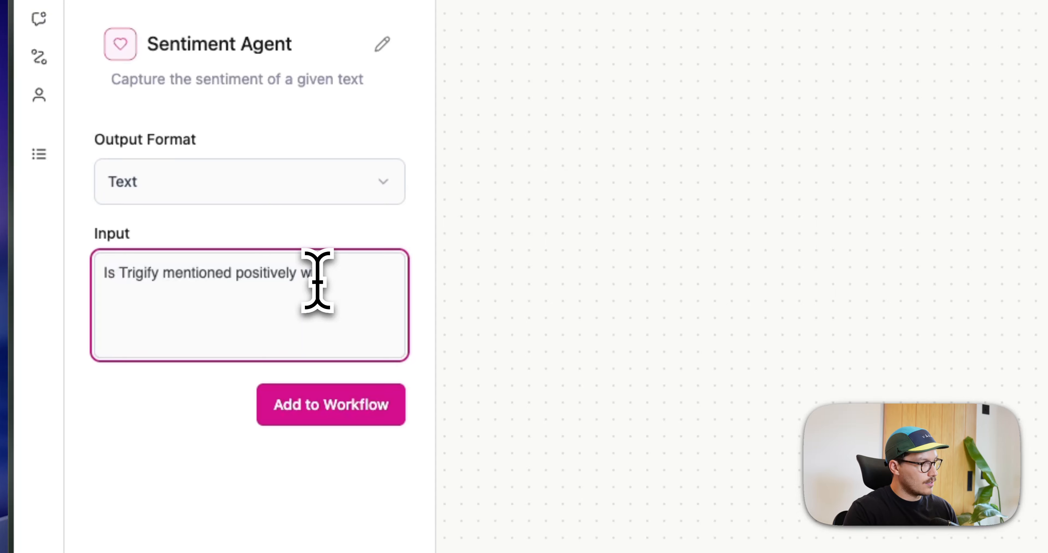
pyautogui.write('ithin this s')
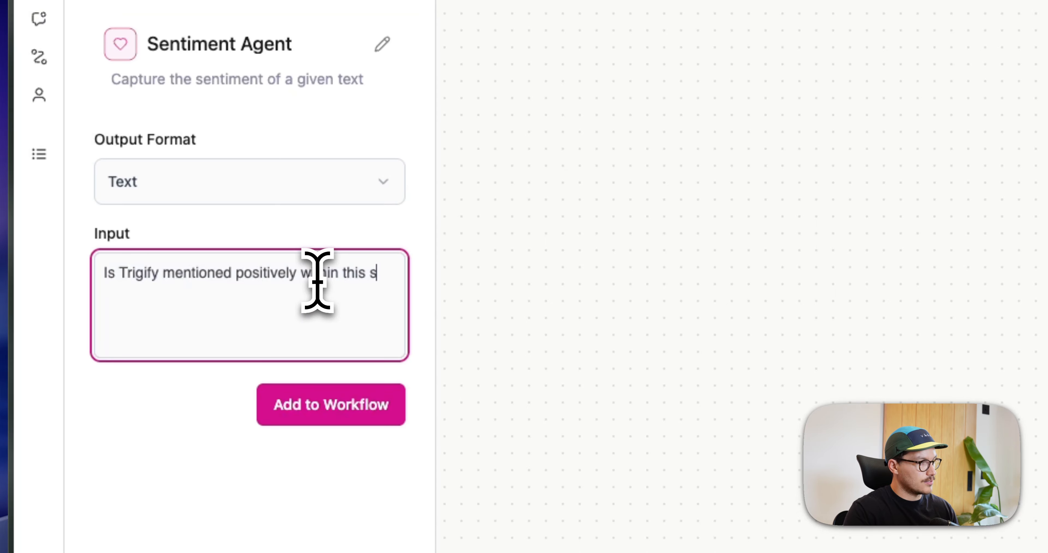
pyautogui.write('ocial post? ')
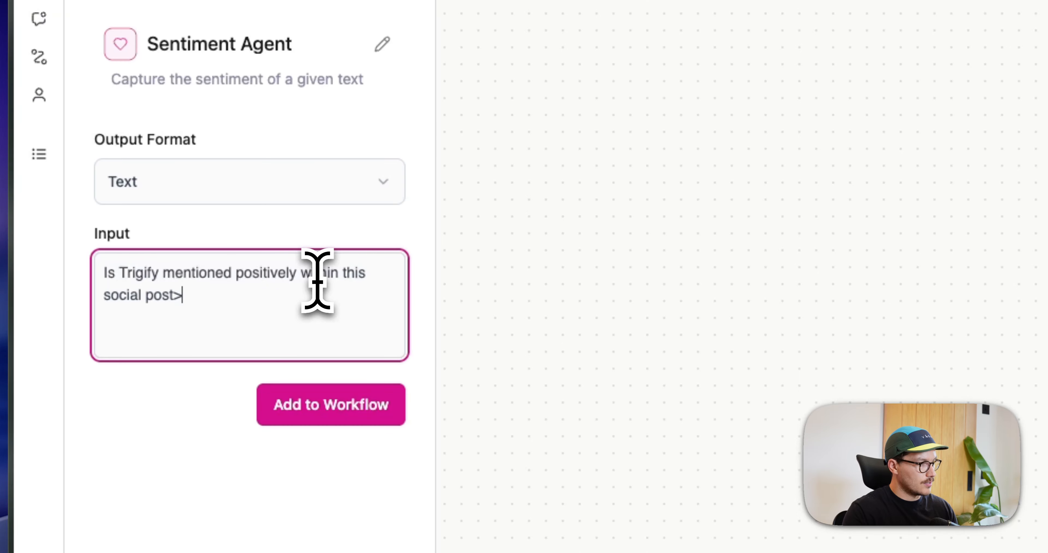
# Continue the agent's input with "I don't care if the post is negative its more how is my company Trigify mentioned.".
pyautogui.write("I don't care")
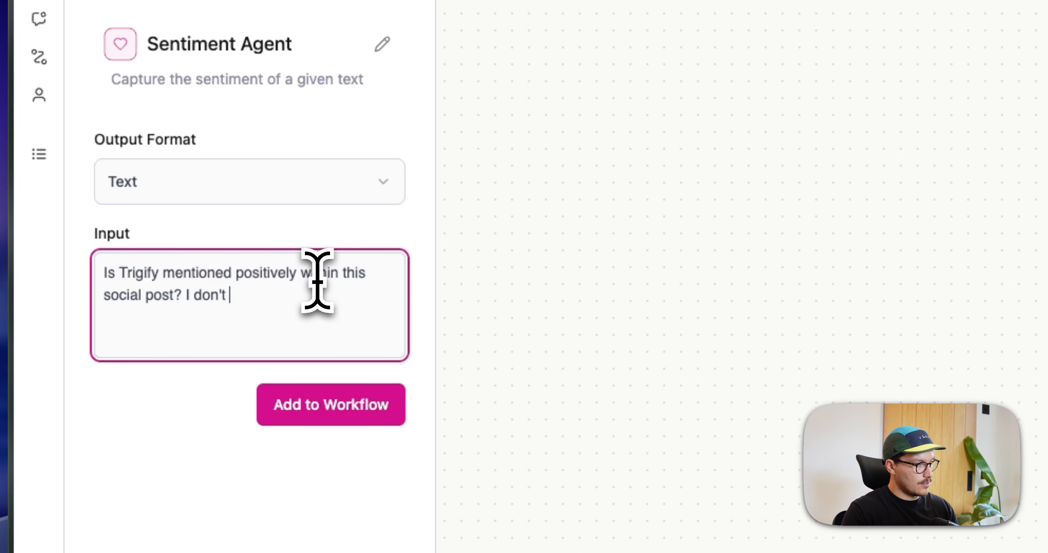
pyautogui.write(' if the')
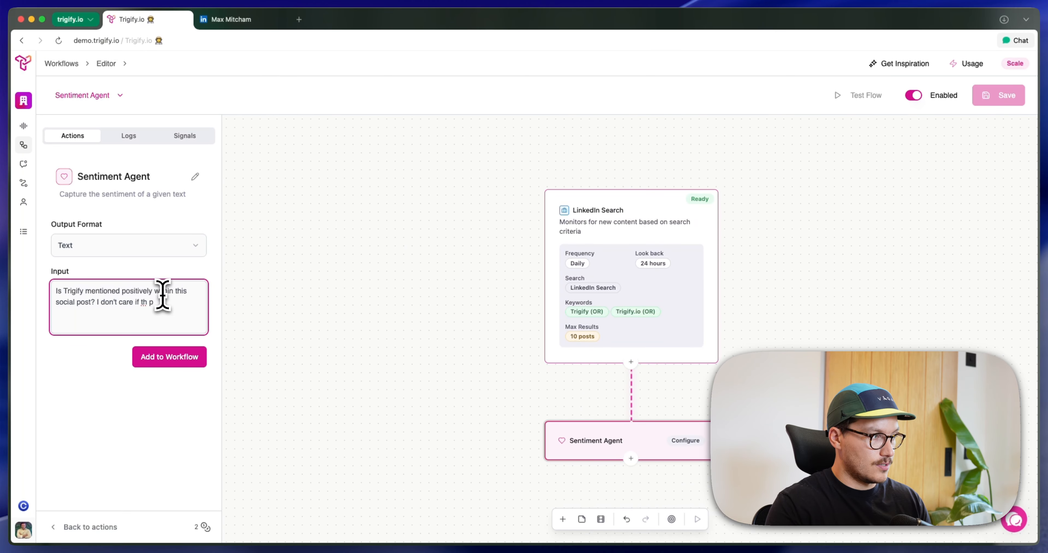
pyautogui.write(' post is nega')
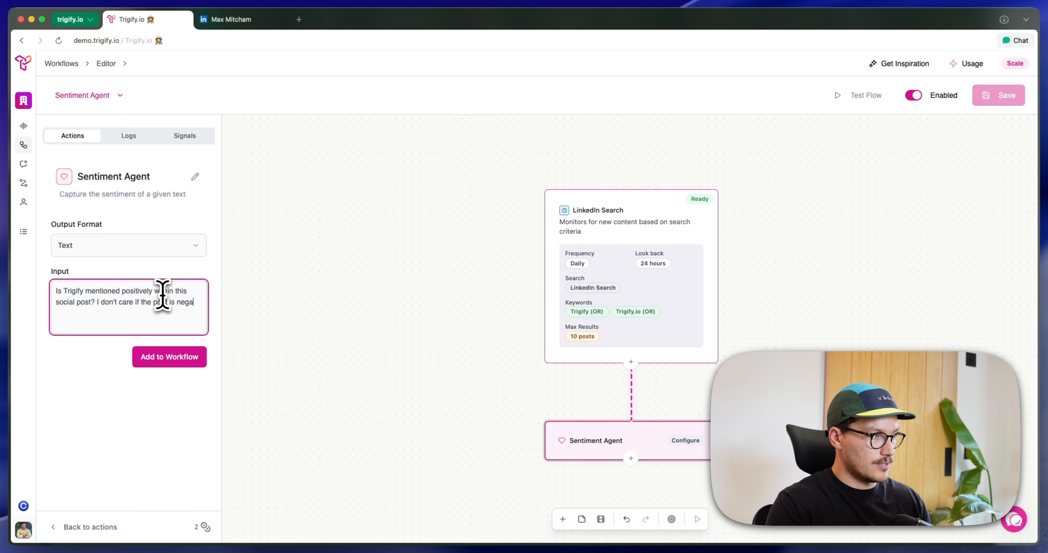
pyautogui.write('tive its mor')
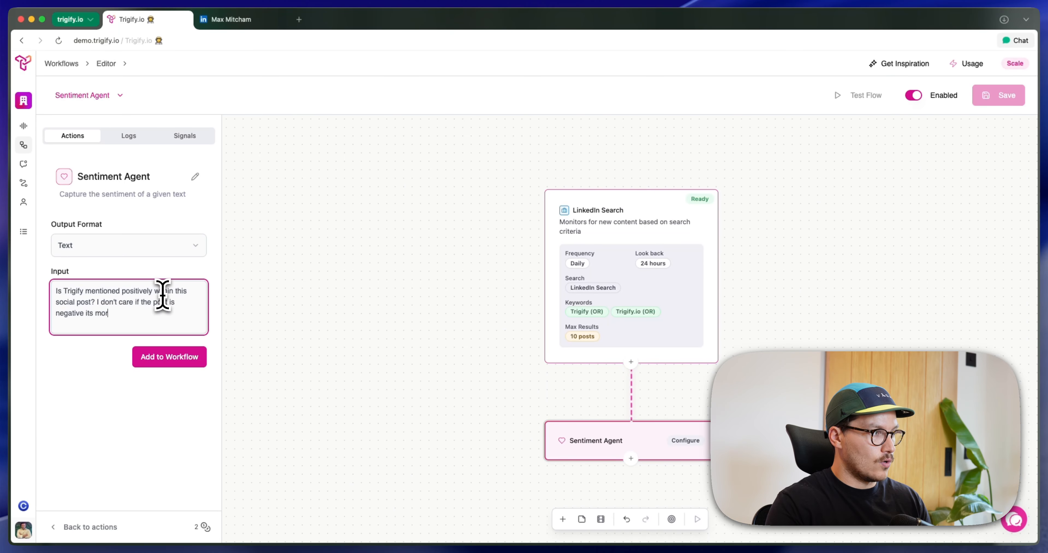
pyautogui.write('e how is my')
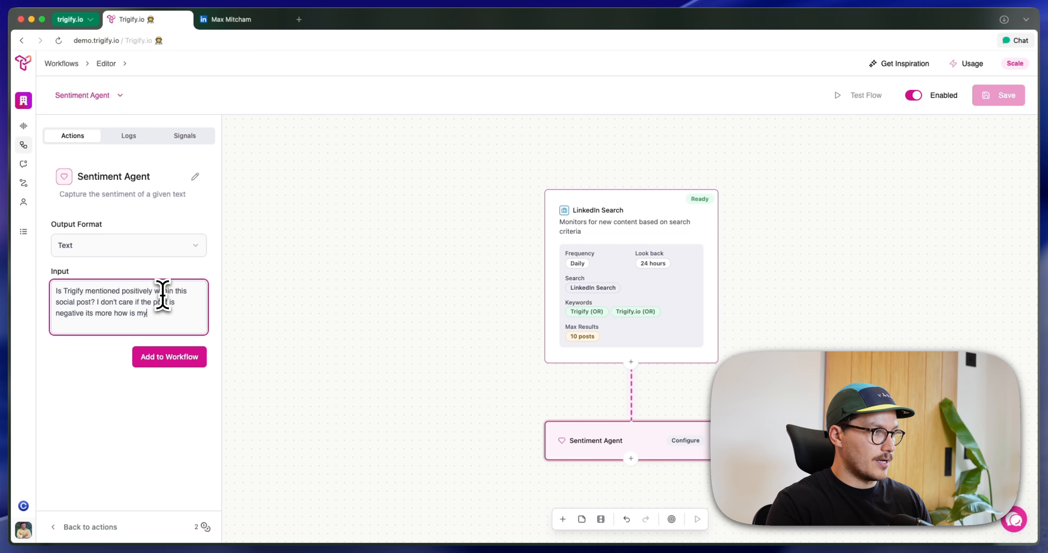
pyautogui.write(' company Trigif')
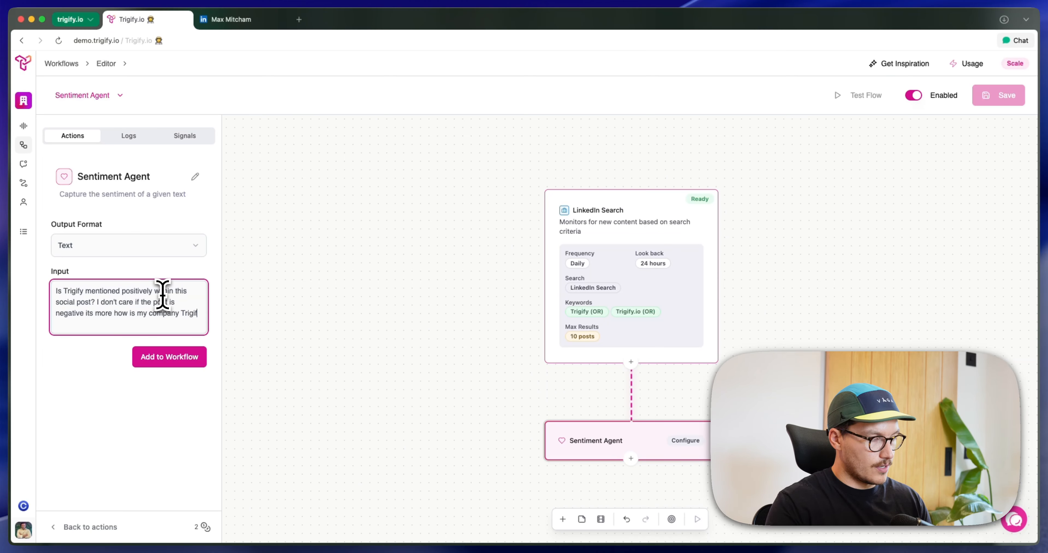
pyautogui.write('y mentioned.')
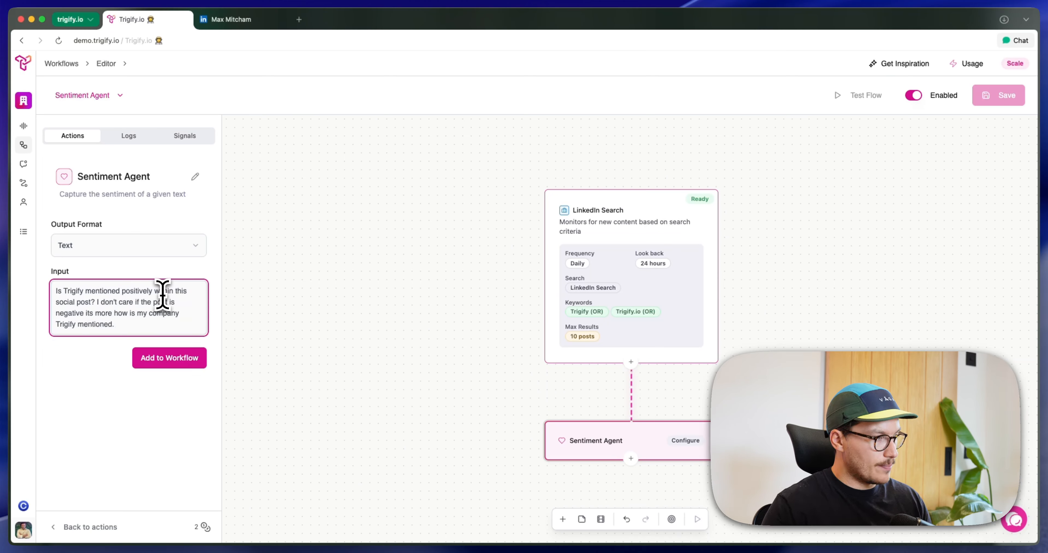
# Leave a blank line below the instructions and add the label "Post -" to the agent's input.
pyautogui.press('Return')
pyautogui.press('Return')
pyautogui.write('Posit')
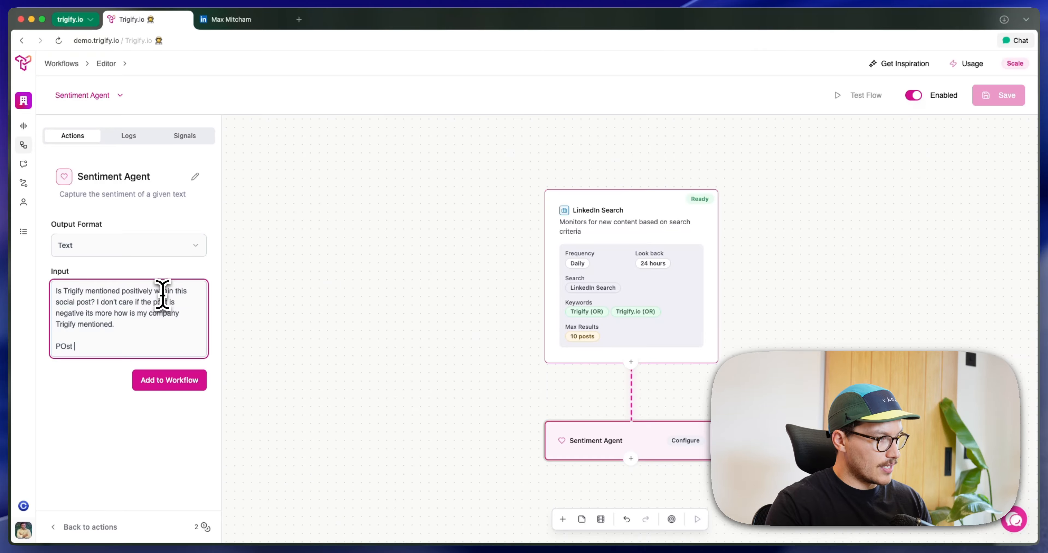
pyautogui.press('BackSpace')
pyautogui.press('BackSpace')
pyautogui.press('BackSpace')
pyautogui.press('BackSpace')
pyautogui.write('Oo')
pyautogui.press('BackSpace')
pyautogui.press('BackSpace')
pyautogui.write('ost -')
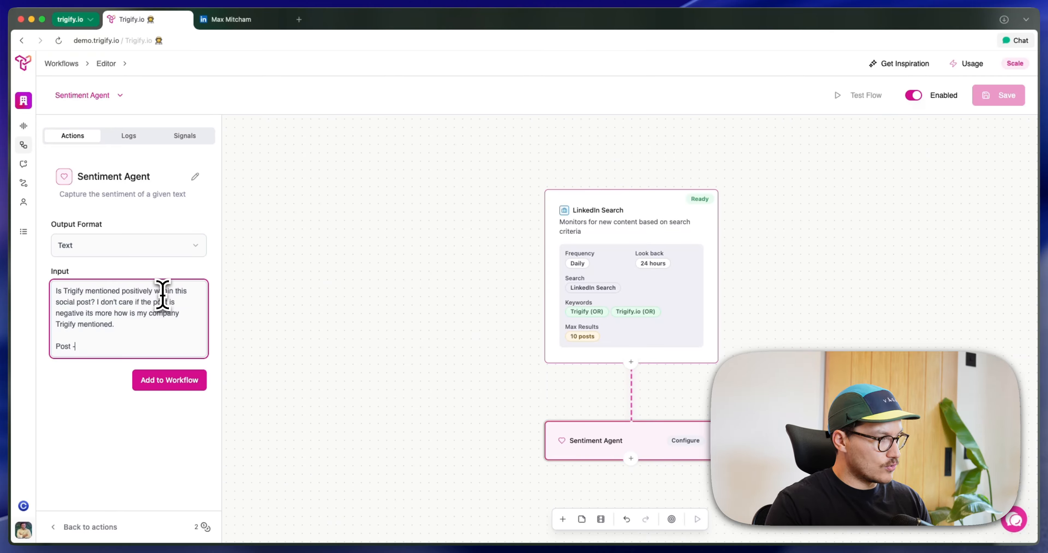
# Insert the Post Text variable from Post Data after the "Post -" label in the agent's input.
pyautogui.press('/')
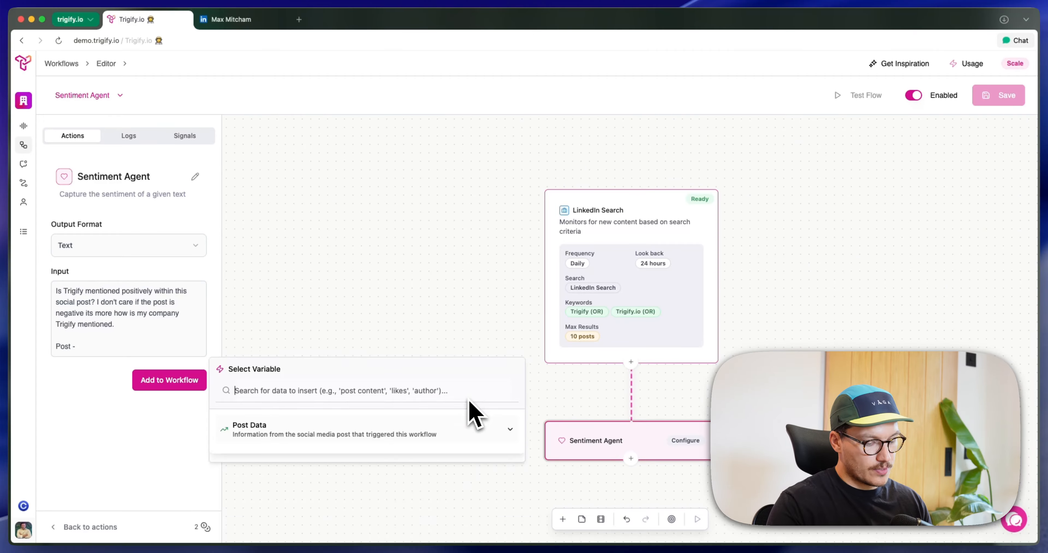
pyautogui.write('post')
pyautogui.press('BackSpace')
pyautogui.press('BackSpace')
pyautogui.press('BackSpace')
pyautogui.press('BackSpace')
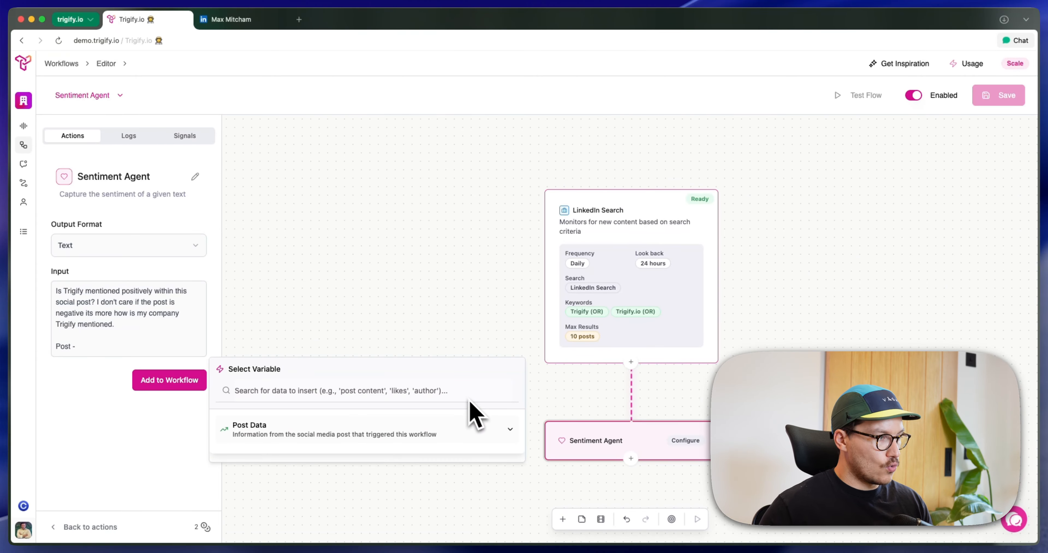
pyautogui.click(519, 434)
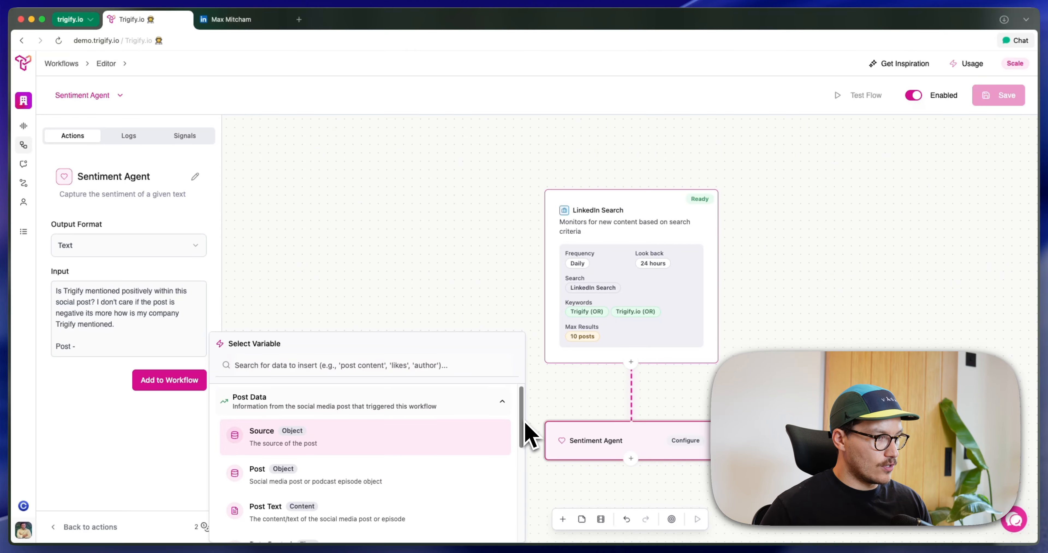
pyautogui.scroll(-3, 521, 442)
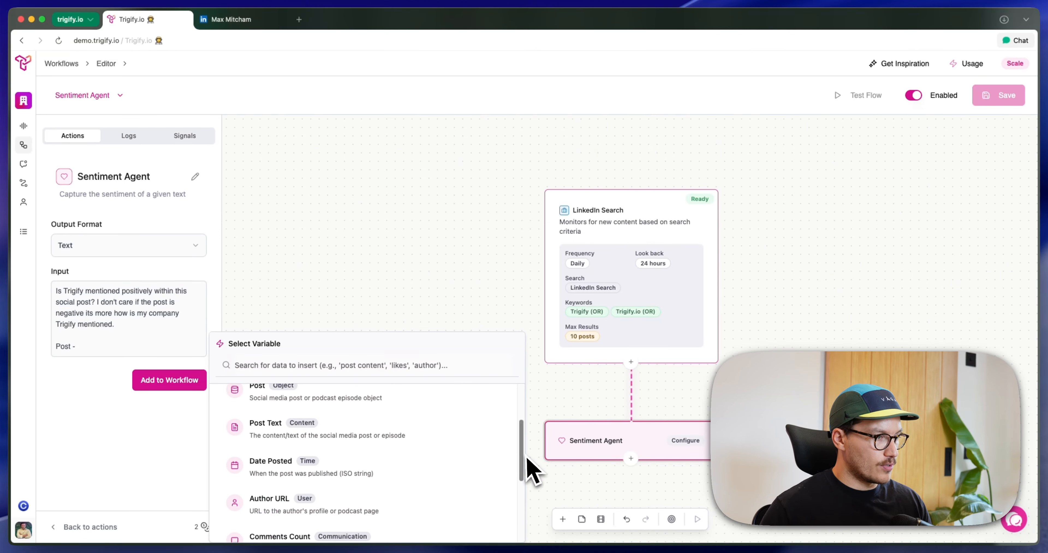
pyautogui.click(268, 439)
pyautogui.click(163, 384)
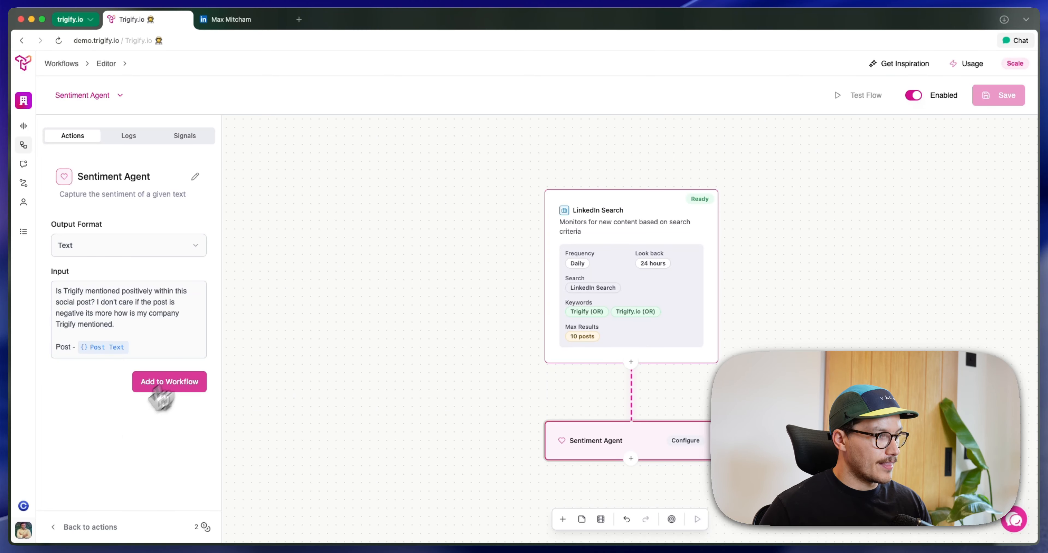
# Set the Sentiment Agent's output format to Boolean.
pyautogui.click(69, 246)
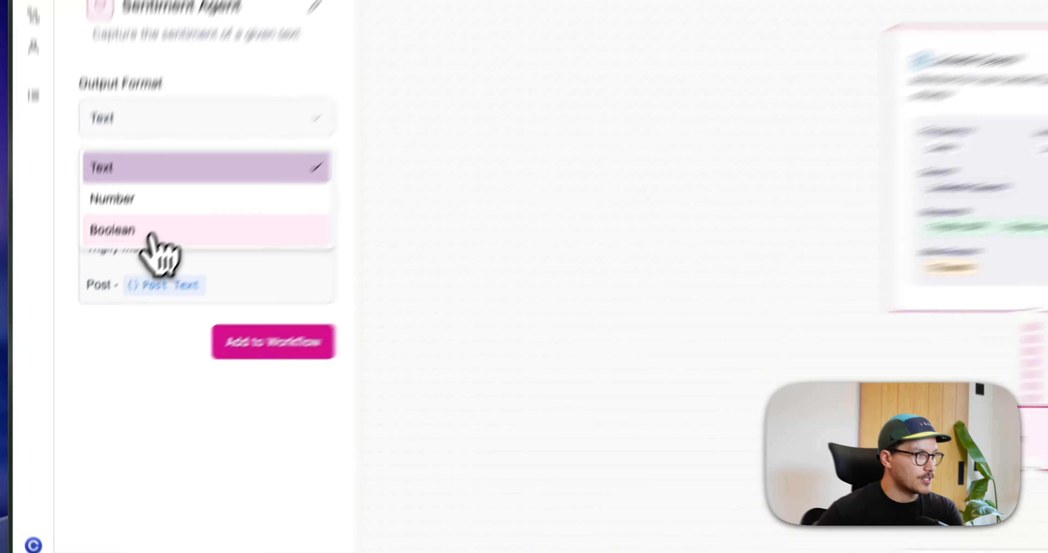
pyautogui.click(84, 312)
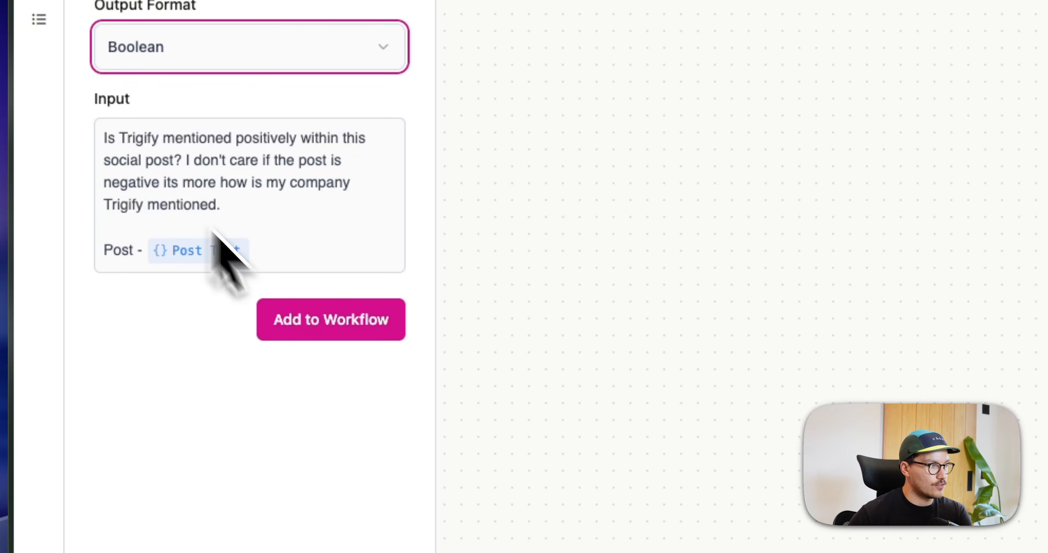
# Add the configured Sentiment Agent to the workflow.
pyautogui.click(326, 321)
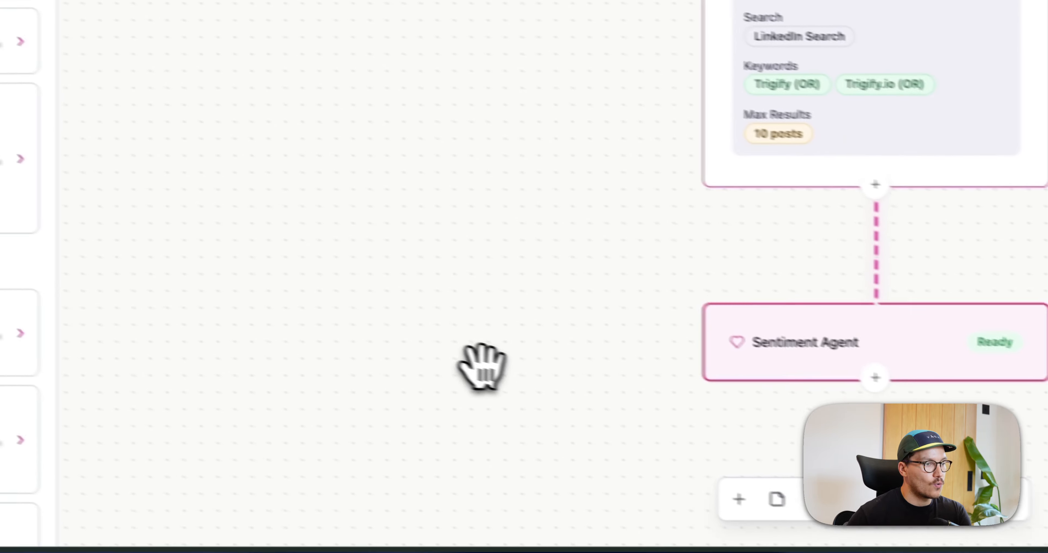
pyautogui.moveTo(884, 469); pyautogui.dragTo(828, 328)
pyautogui.moveTo(410, 215); pyautogui.dragTo(440, 196)
pyautogui.moveTo(501, 257); pyautogui.dragTo(496, 175)
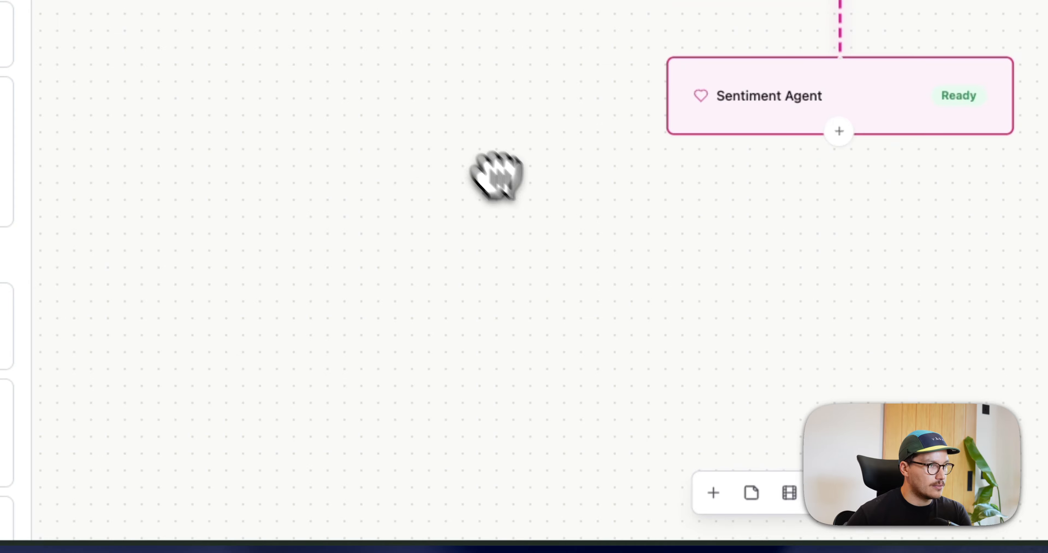
# Add an If Condition action after the Sentiment Agent, finding it by searching the actions for "if".
pyautogui.click(714, 492)
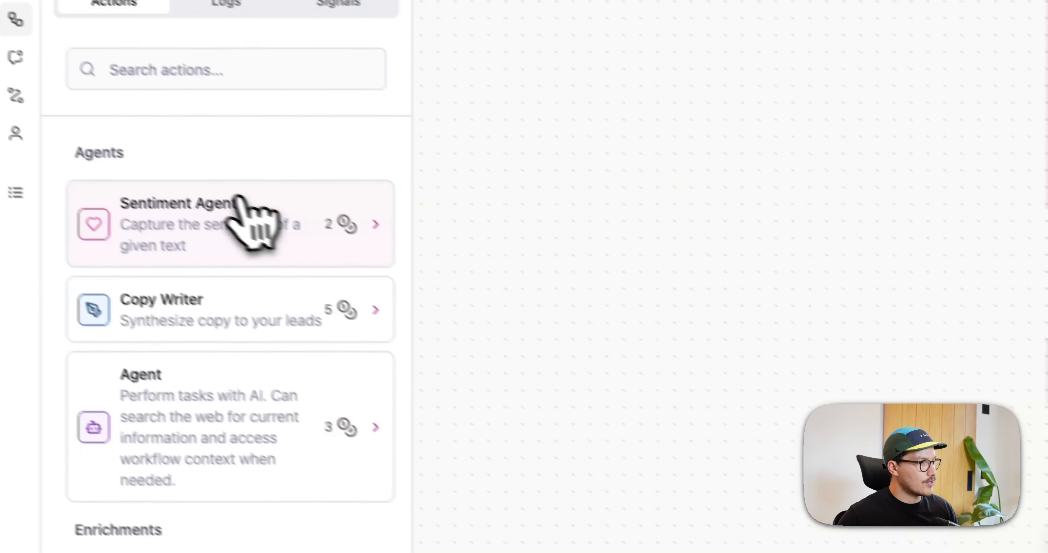
pyautogui.click(168, 82)
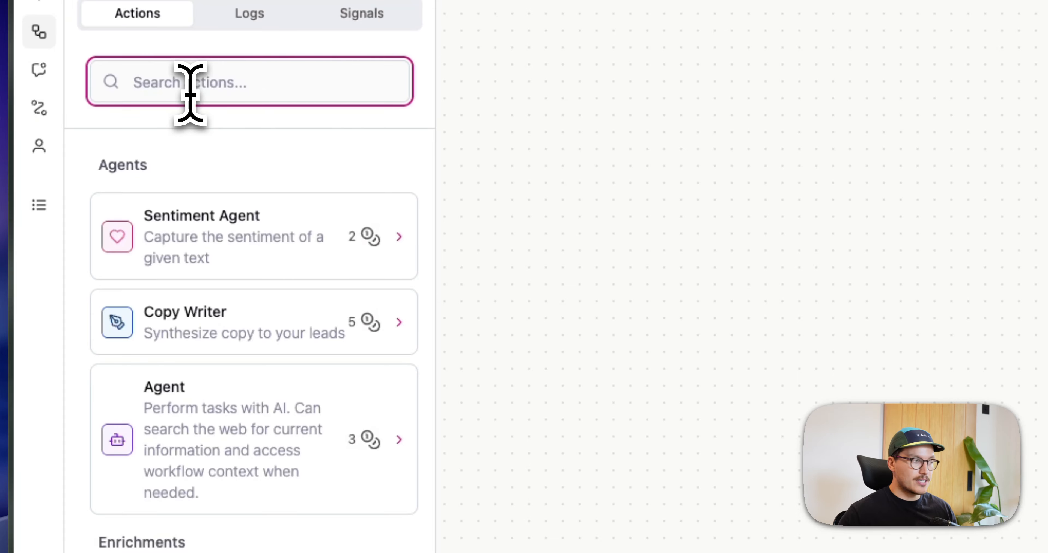
pyautogui.scroll(-5, 218, 346)
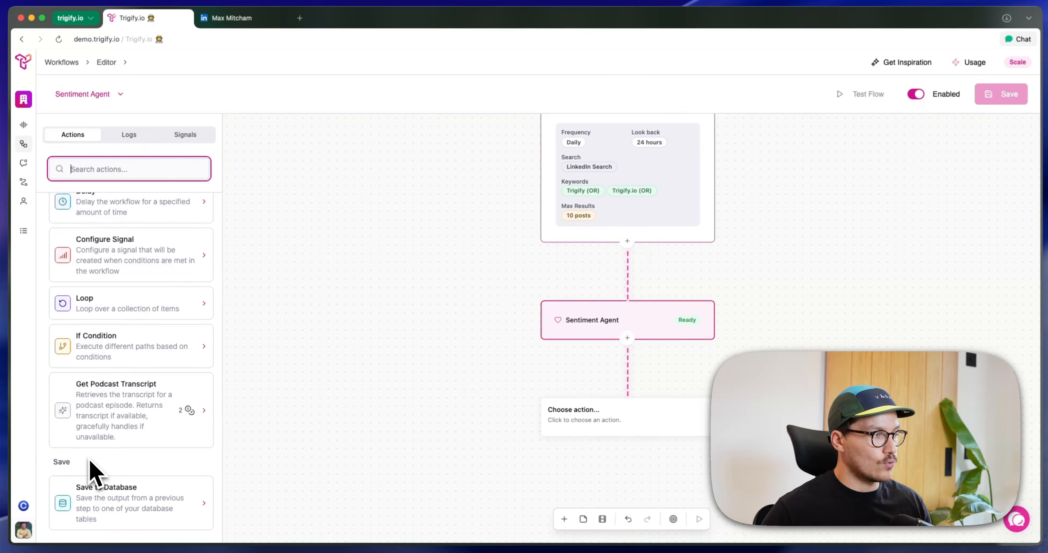
pyautogui.scroll(10, 95, 472)
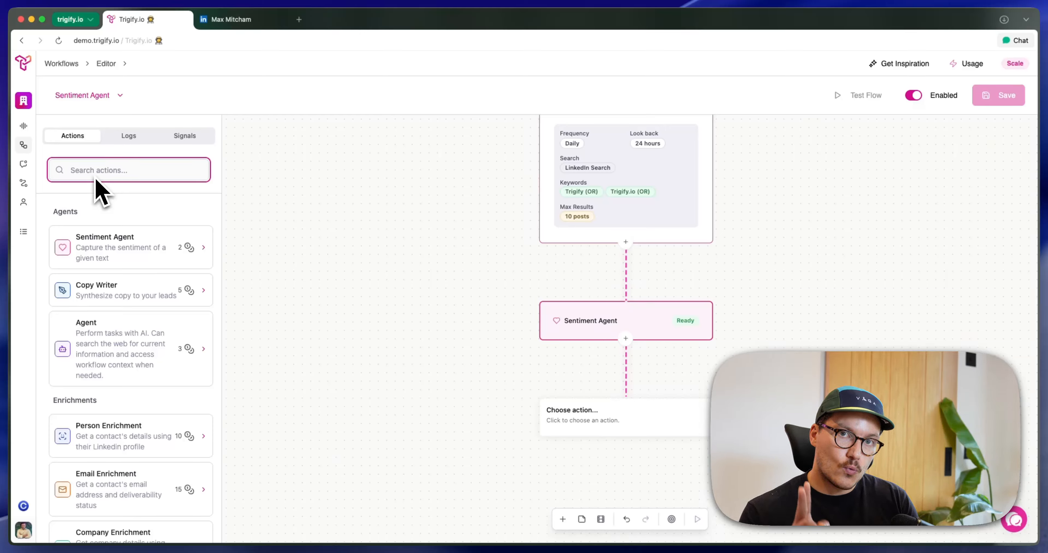
pyautogui.write('if')
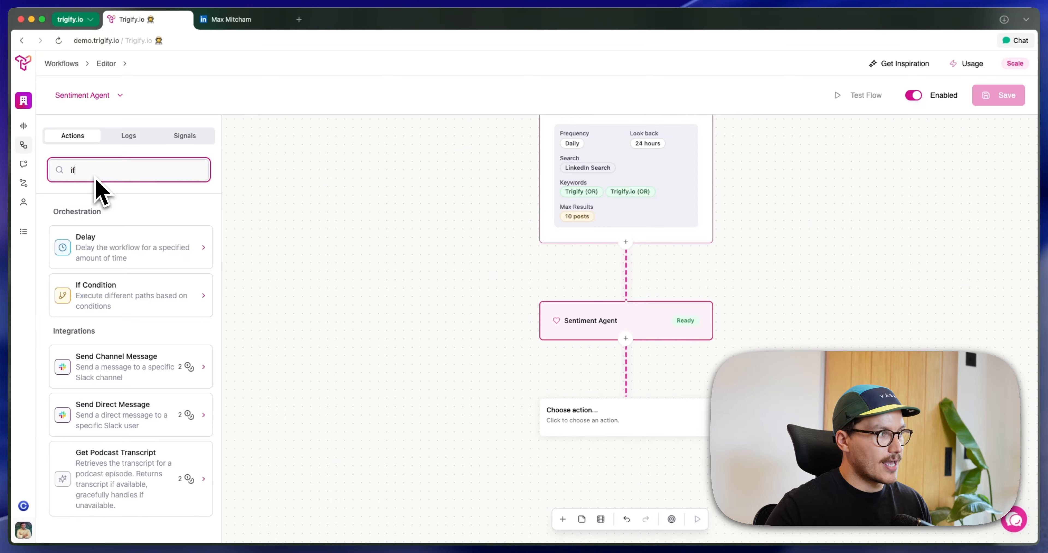
pyautogui.click(108, 305)
# Set the If Condition to check that the Sentiment Agent's Sentiment variable equals "true" and save the condition.
pyautogui.moveTo(430, 445); pyautogui.dragTo(412, 357)
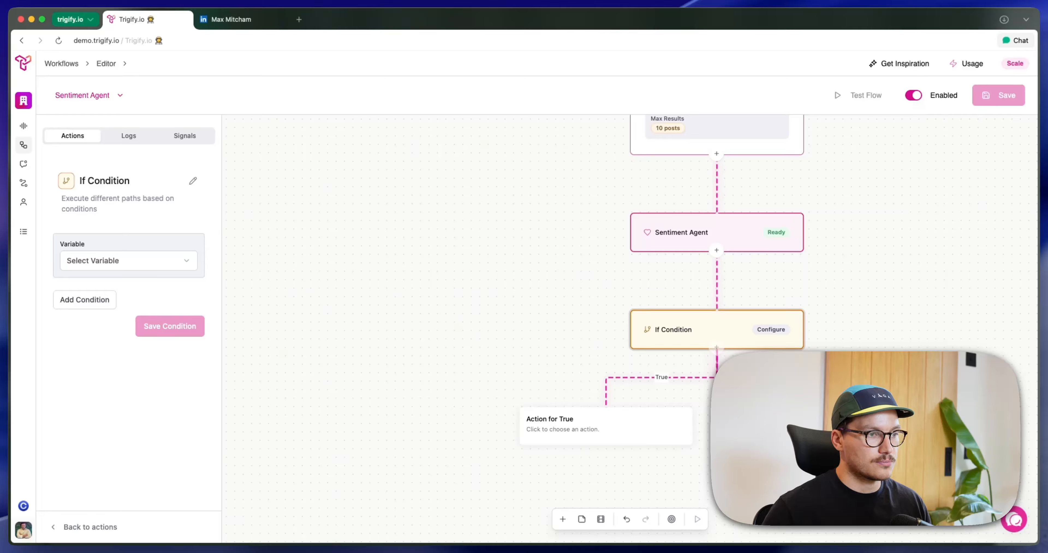
pyautogui.click(188, 263)
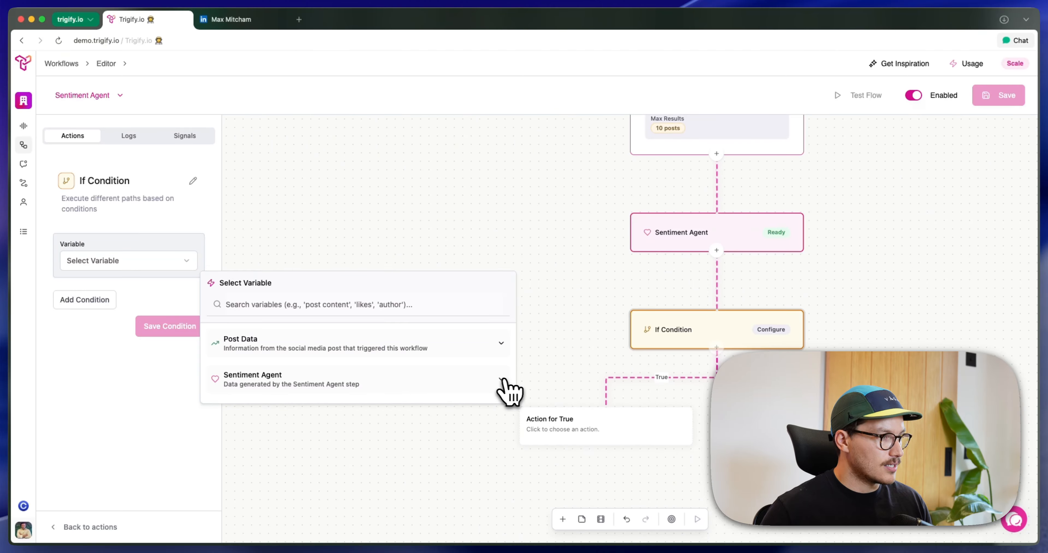
pyautogui.click(482, 381)
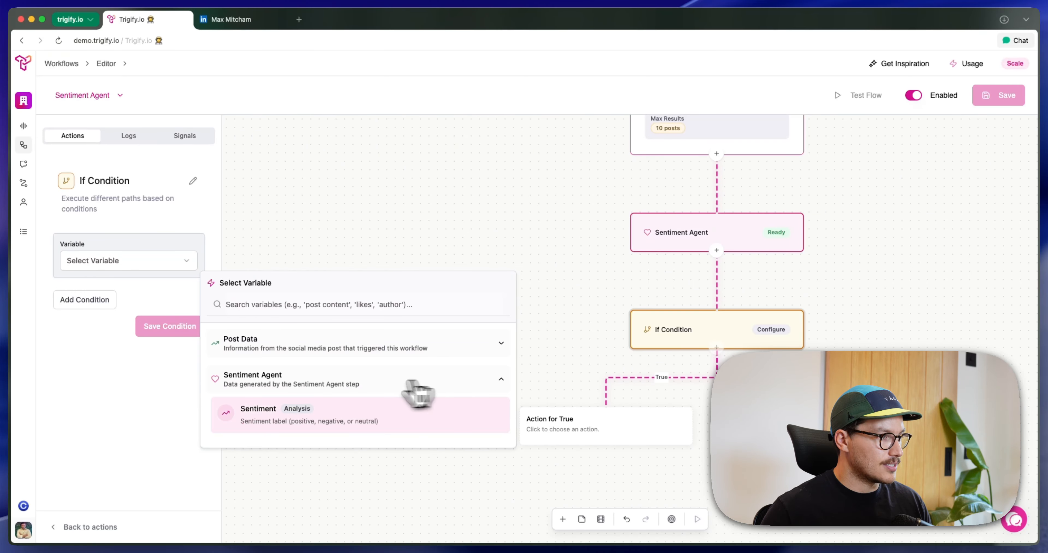
pyautogui.click(359, 423)
pyautogui.click(133, 305)
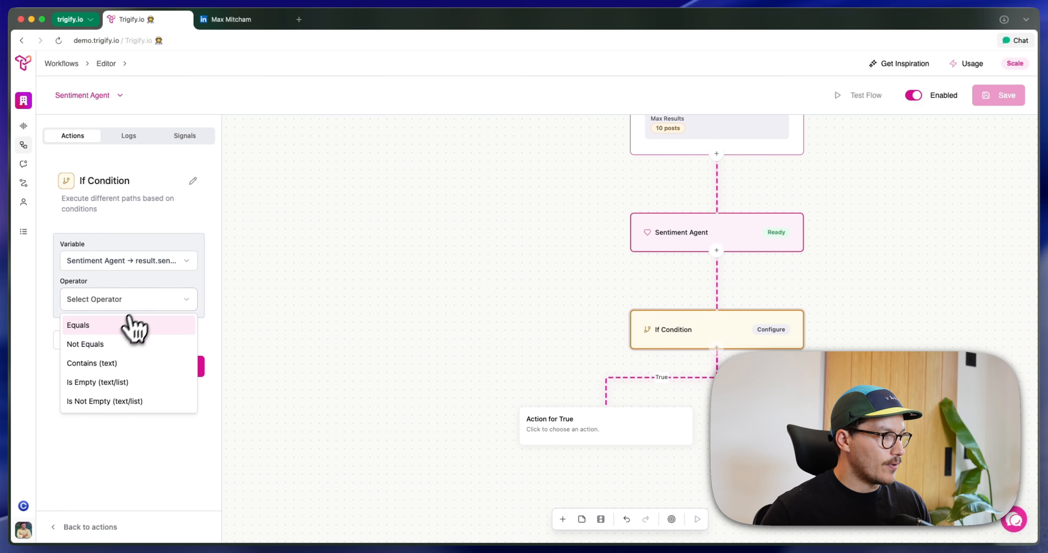
pyautogui.click(104, 327)
pyautogui.click(101, 337)
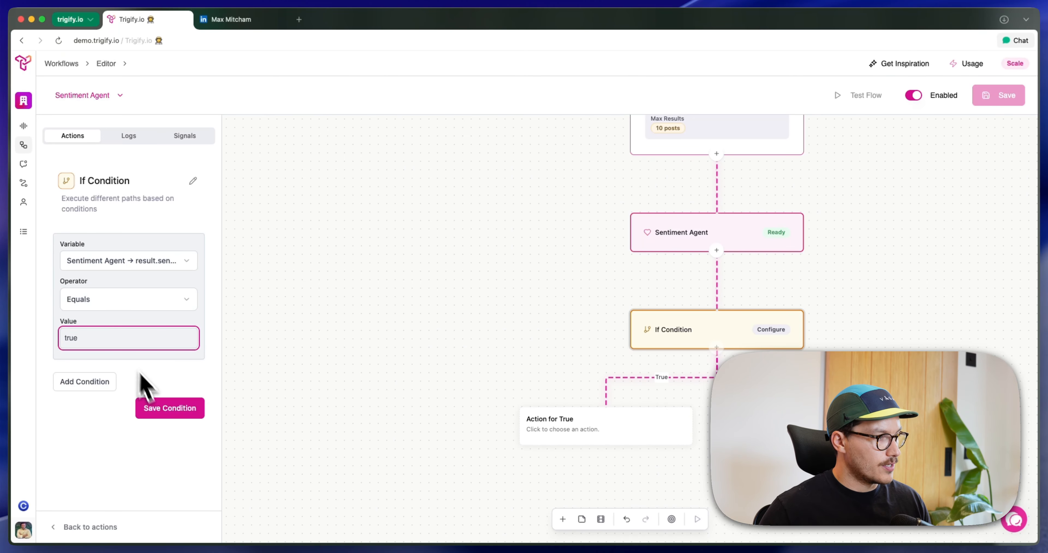
pyautogui.click(159, 407)
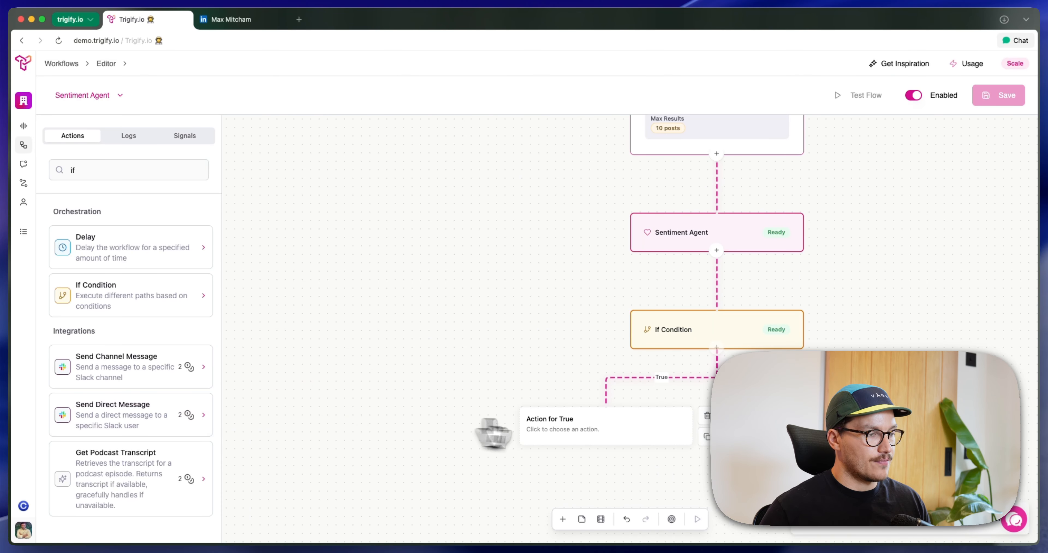
# Add a Configure Signal action to the True branch, finding it by searching the actions for "sig".
pyautogui.moveTo(667, 490); pyautogui.dragTo(648, 480)
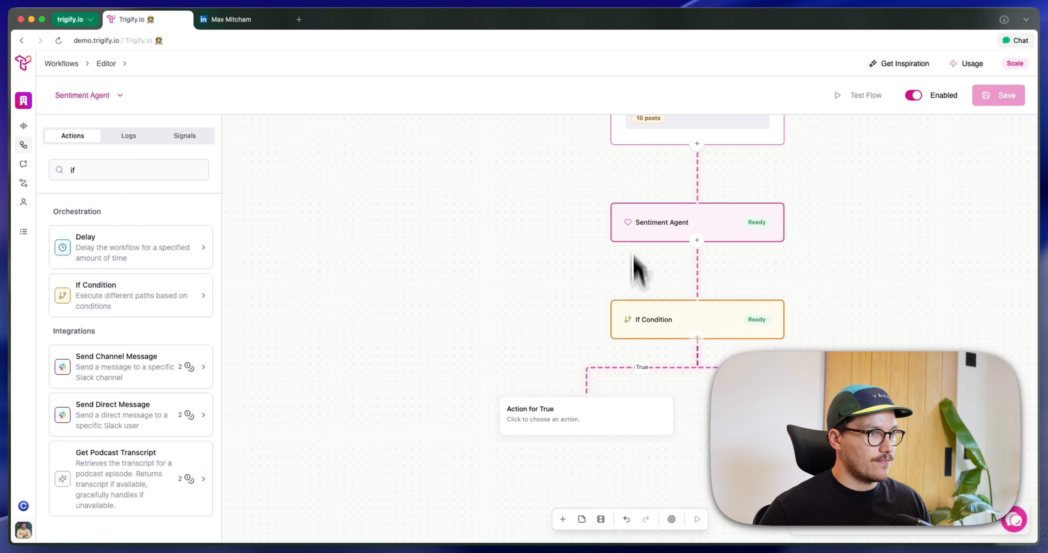
pyautogui.moveTo(698, 345)
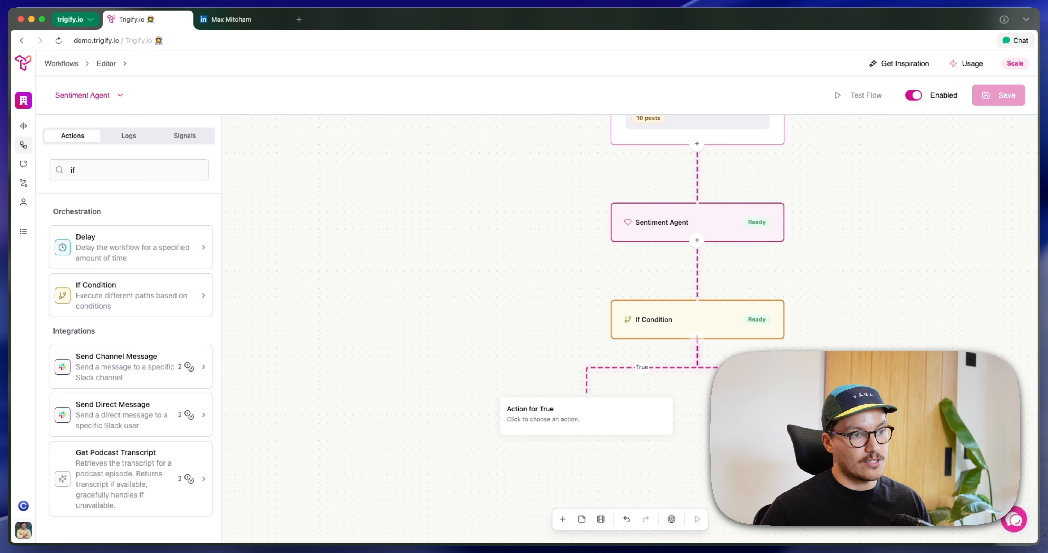
pyautogui.moveTo(555, 337); pyautogui.dragTo(508, 340)
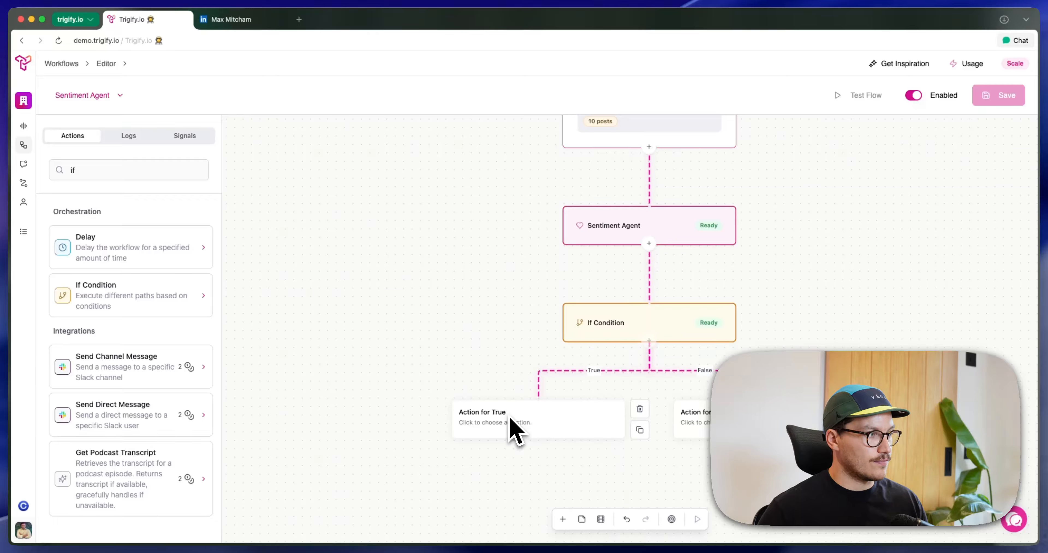
pyautogui.click(134, 169)
pyautogui.press('BackSpace')
pyautogui.press('BackSpace')
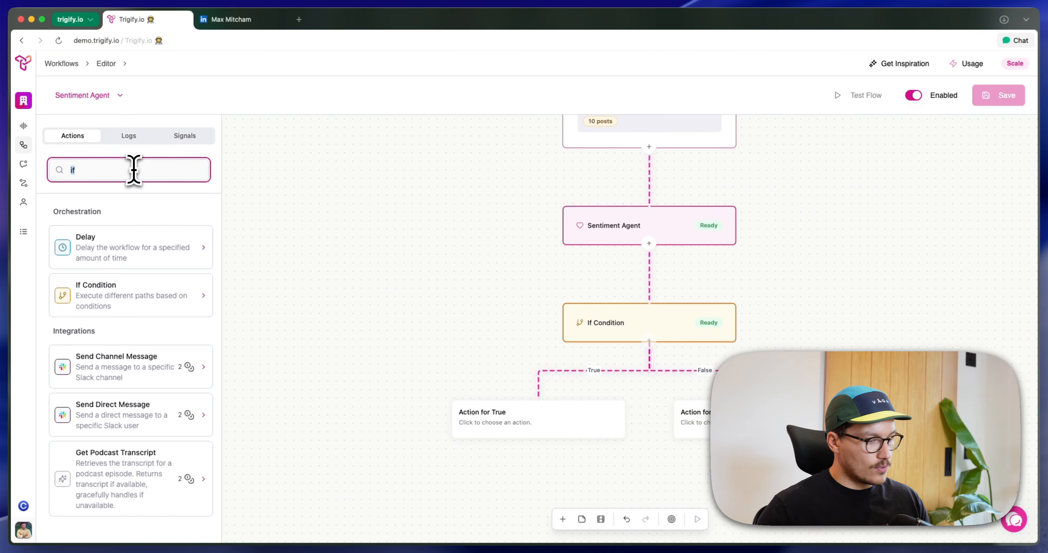
pyautogui.write('sig')
pyautogui.click(168, 268)
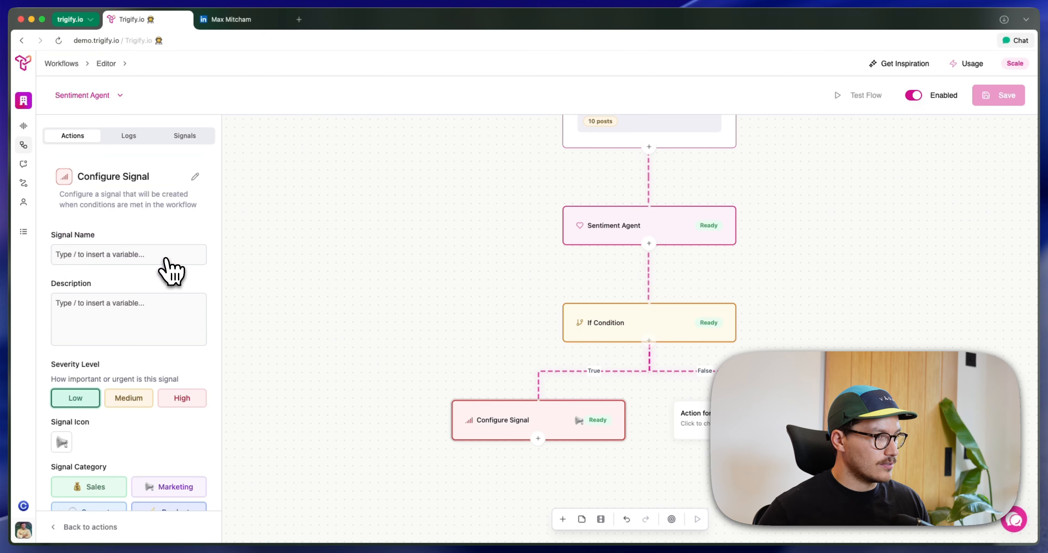
# Name the True branch's signal "Positive Brand Mention".
pyautogui.click(85, 253)
pyautogui.write('positively')
pyautogui.press('BackSpace')
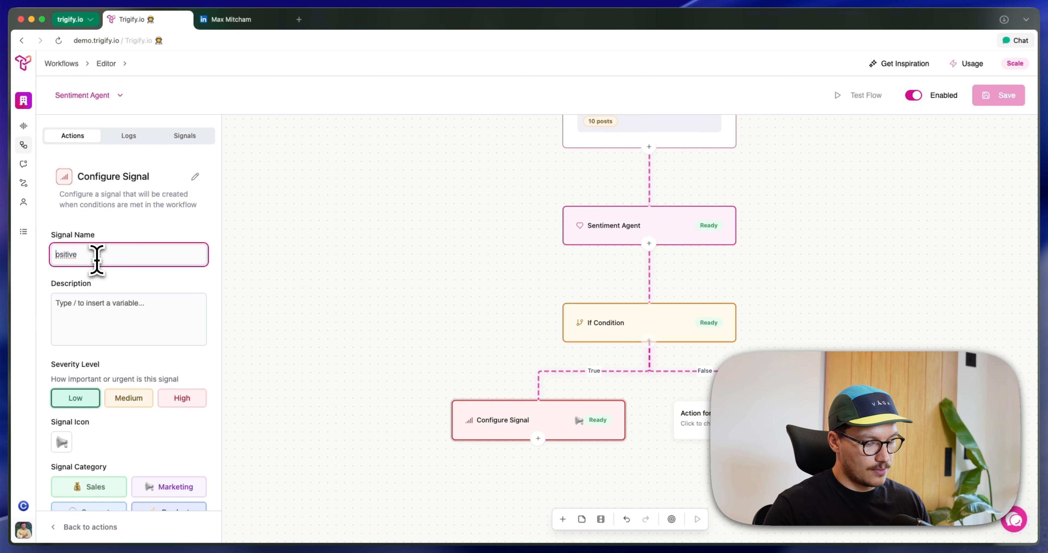
pyautogui.click(171, 257)
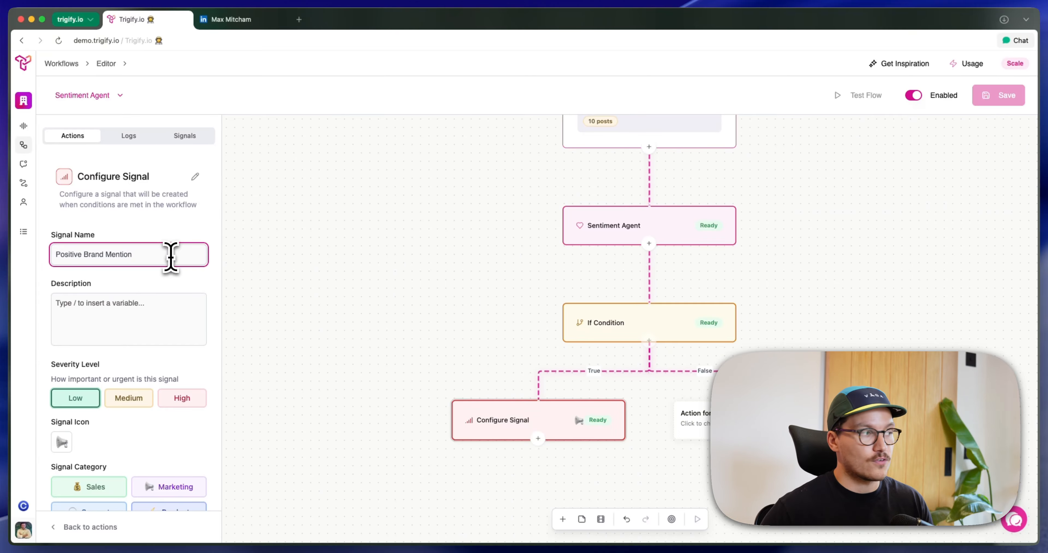
# Fill the signal's description with "Post text -" followed by the Post Text variable from Post Data.
pyautogui.click(111, 305)
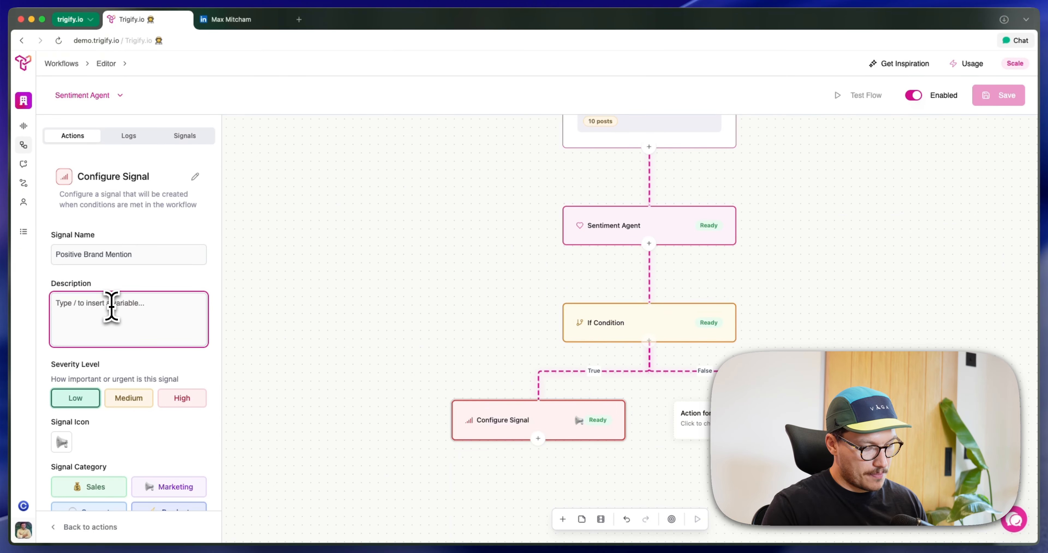
pyautogui.write('Po')
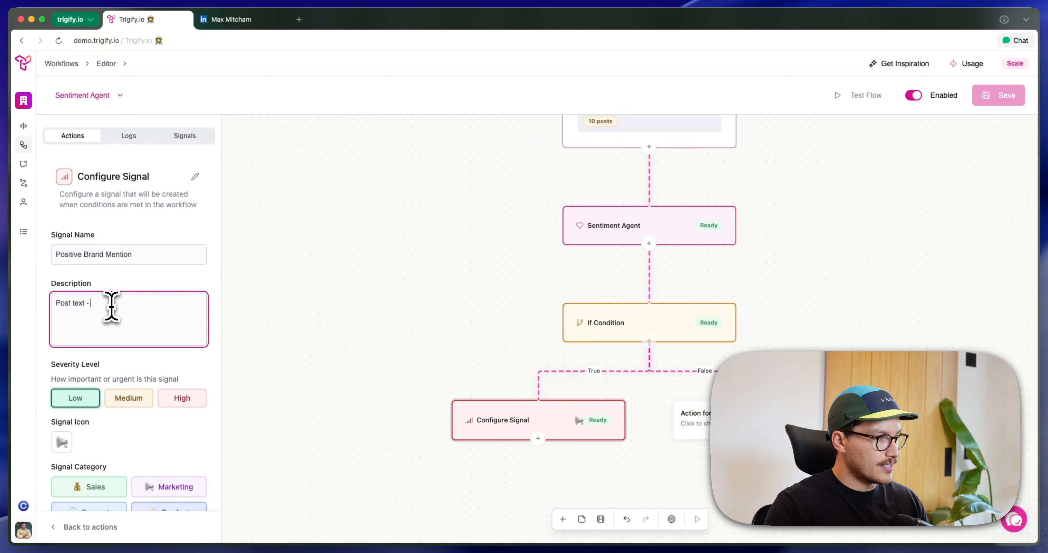
pyautogui.write('st text -')
pyautogui.press('/')
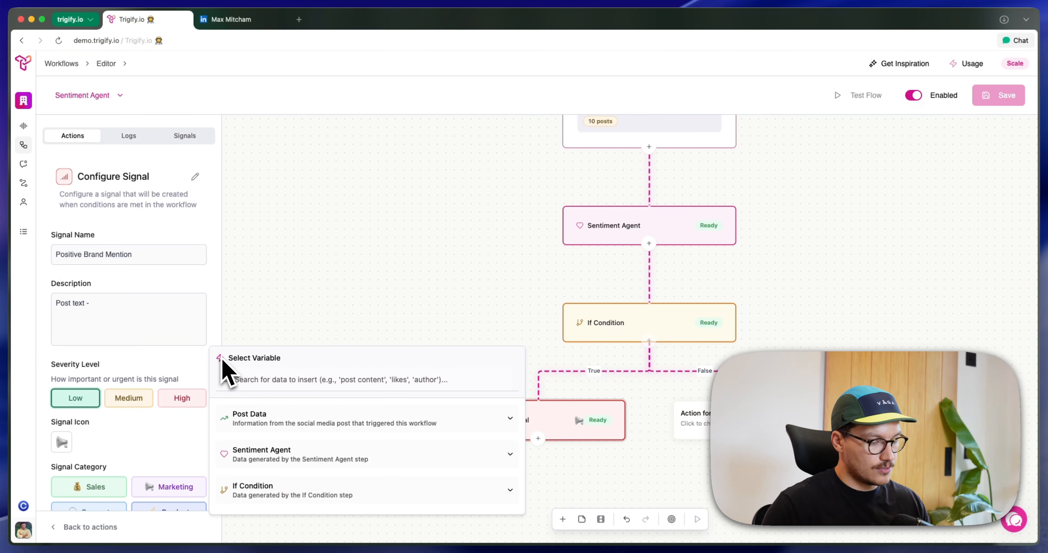
pyautogui.write('post tex')
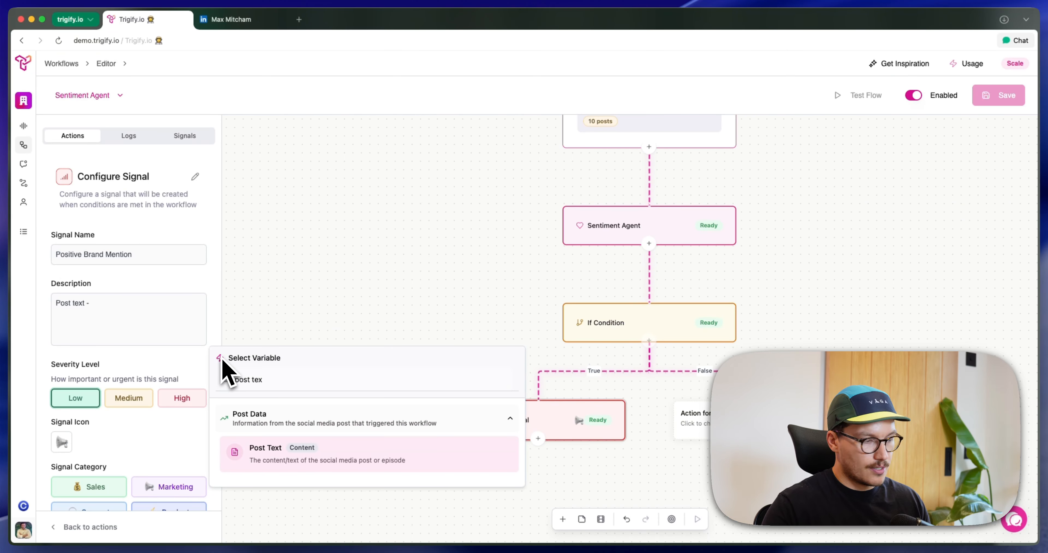
pyautogui.press('Return')
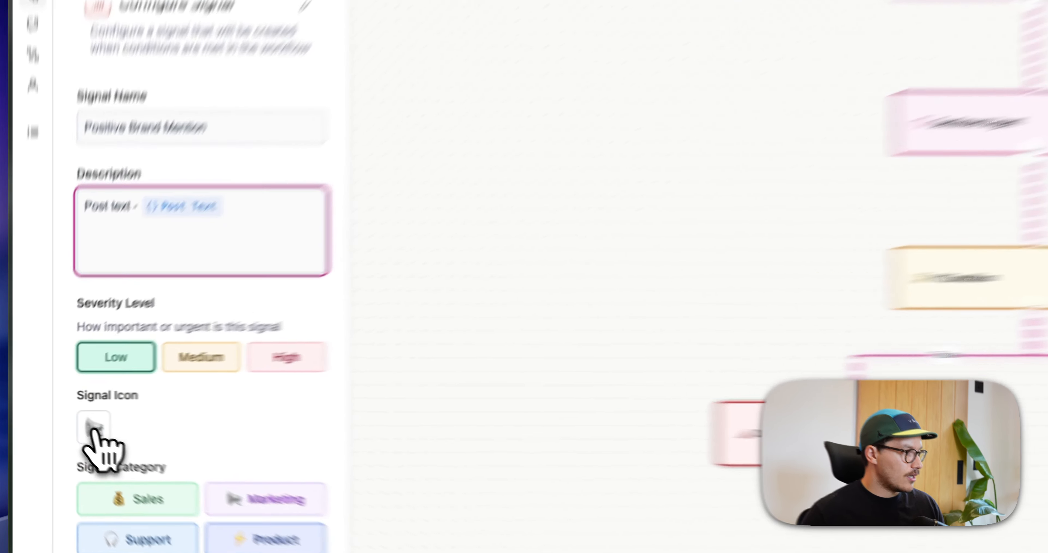
# Give the signal a red heart icon and the Marketing category, and add it to the workflow.
pyautogui.click(93, 426)
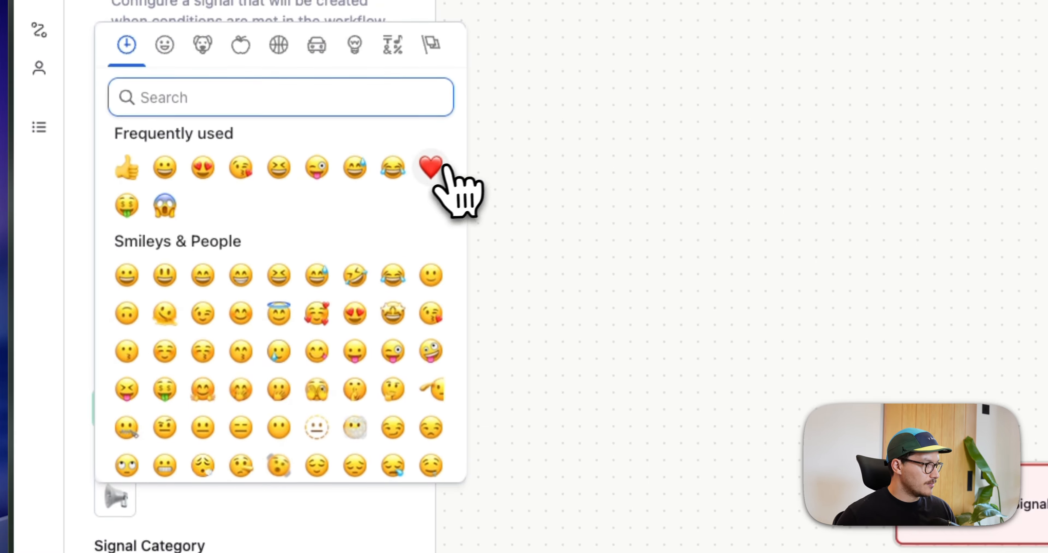
pyautogui.click(432, 167)
pyautogui.click(336, 366)
pyautogui.scroll(-3, 309, 387)
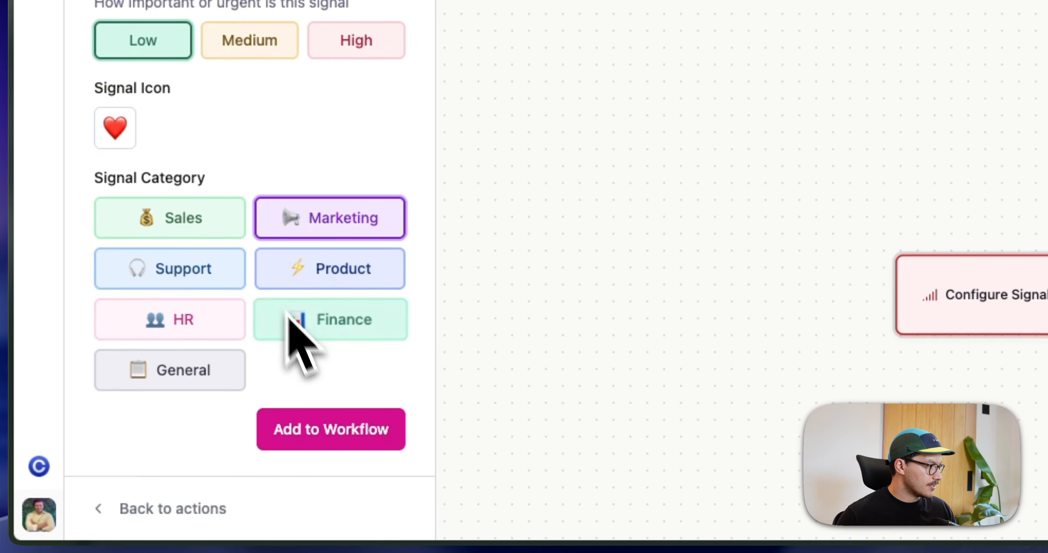
pyautogui.click(345, 479)
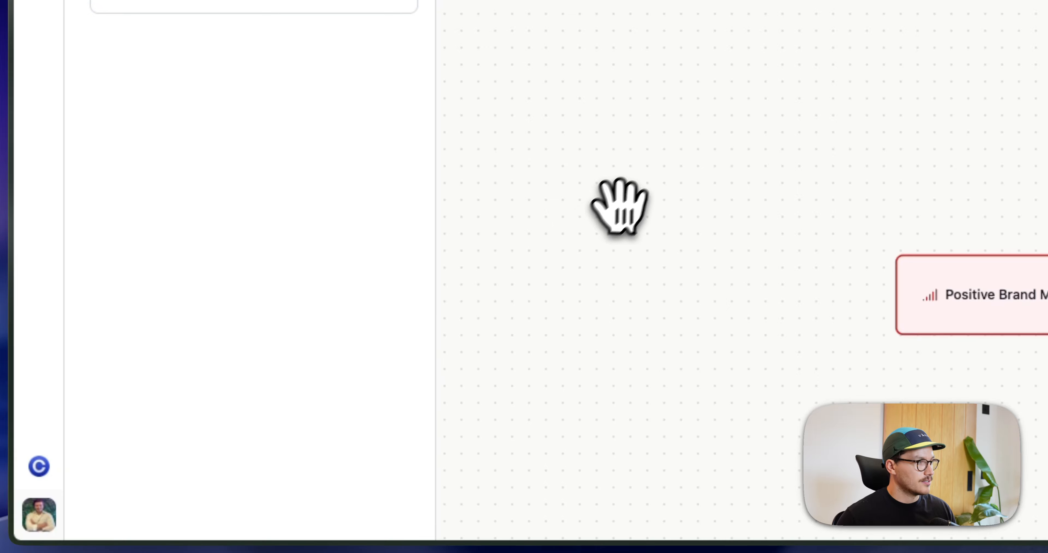
# Add a Configure Signal action to the False branch of the If Condition.
pyautogui.moveTo(709, 176); pyautogui.dragTo(602, 417)
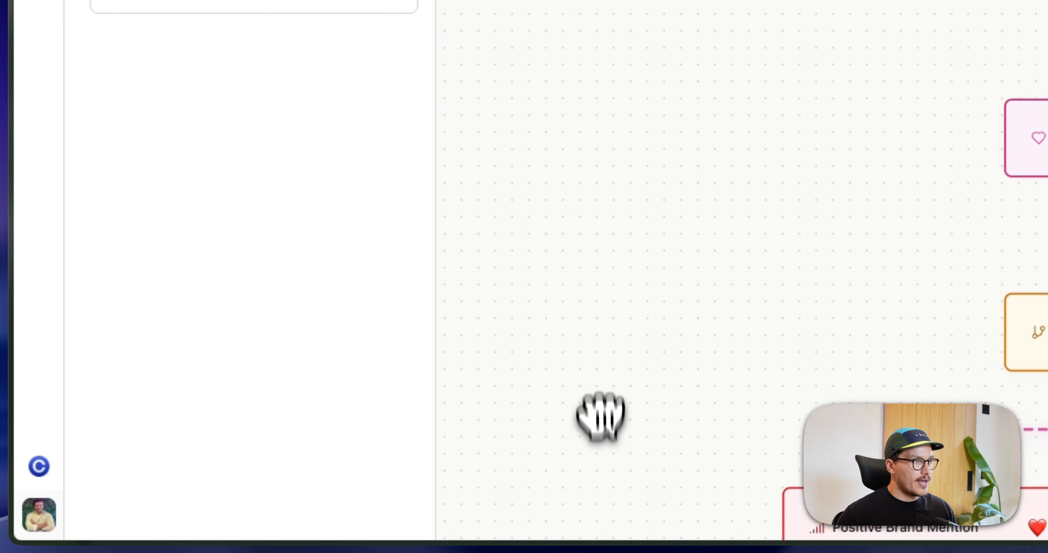
pyautogui.moveTo(413, 451); pyautogui.dragTo(433, 197)
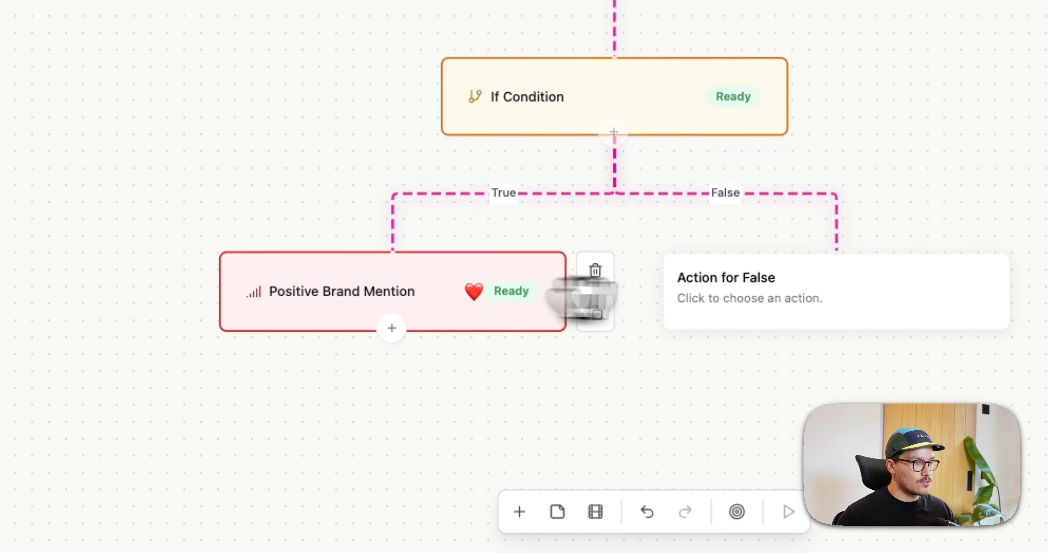
pyautogui.click(781, 303)
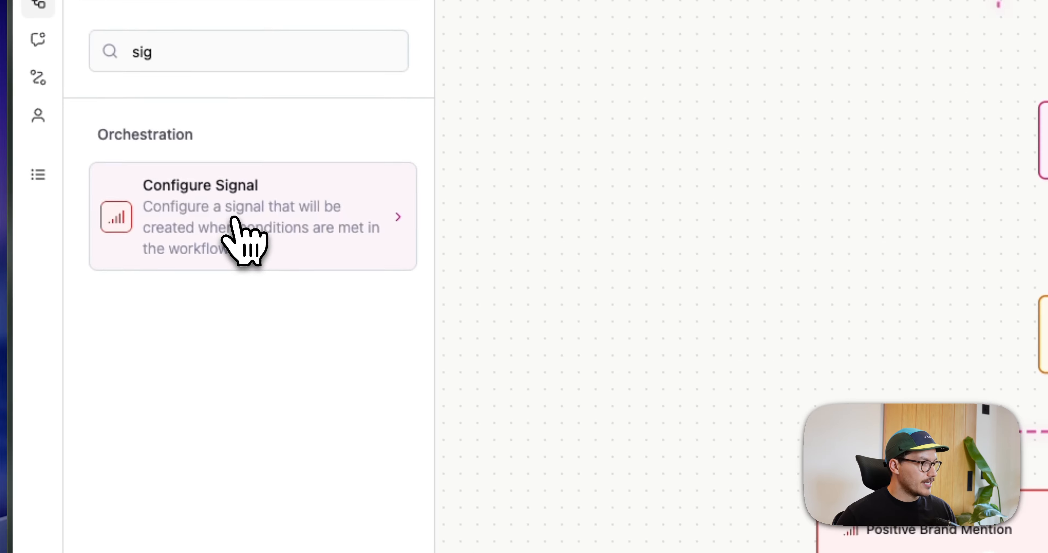
pyautogui.click(236, 221)
# Rename the False branch's Configure Signal action to "Negative Signal".
pyautogui.scroll(3, 280, 315)
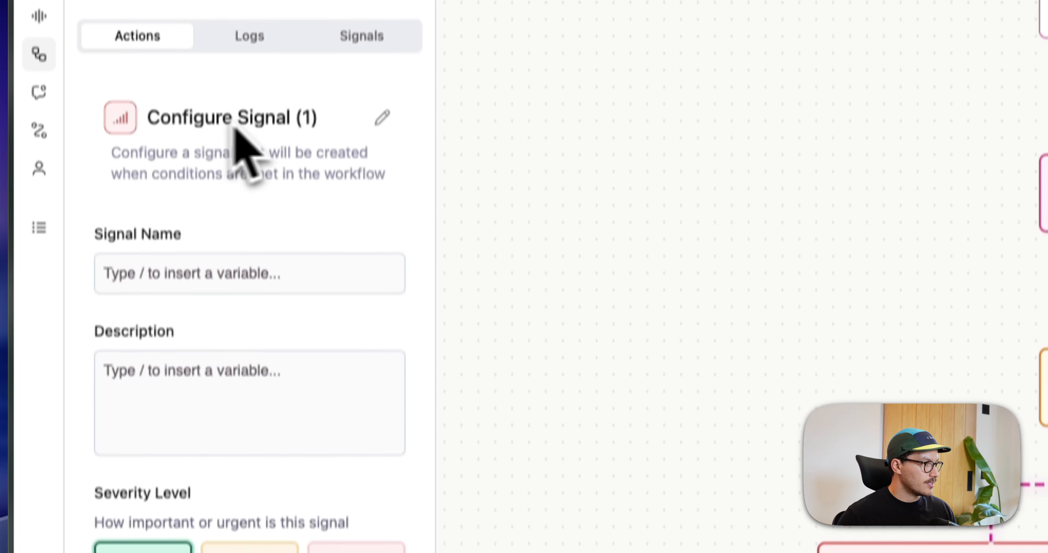
pyautogui.click(382, 140)
pyautogui.doubleClick(200, 142)
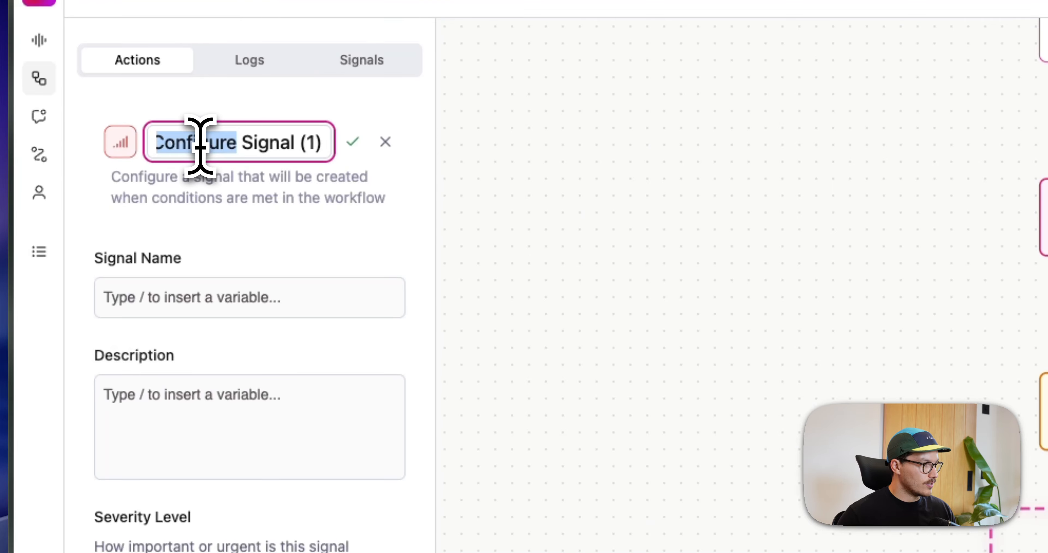
pyautogui.write('Negative')
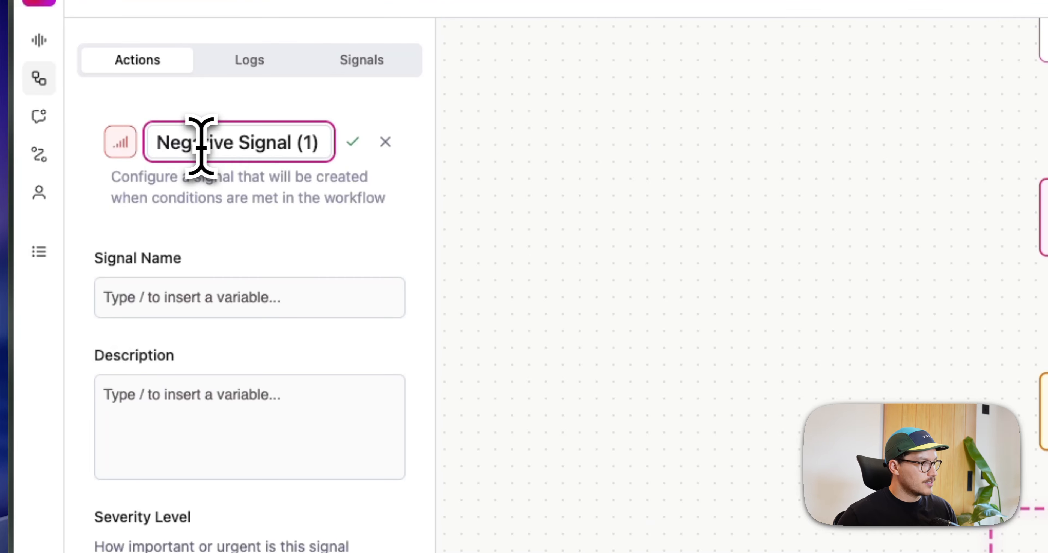
pyautogui.moveTo(291, 143); pyautogui.dragTo(369, 167)
pyautogui.press('BackSpace')
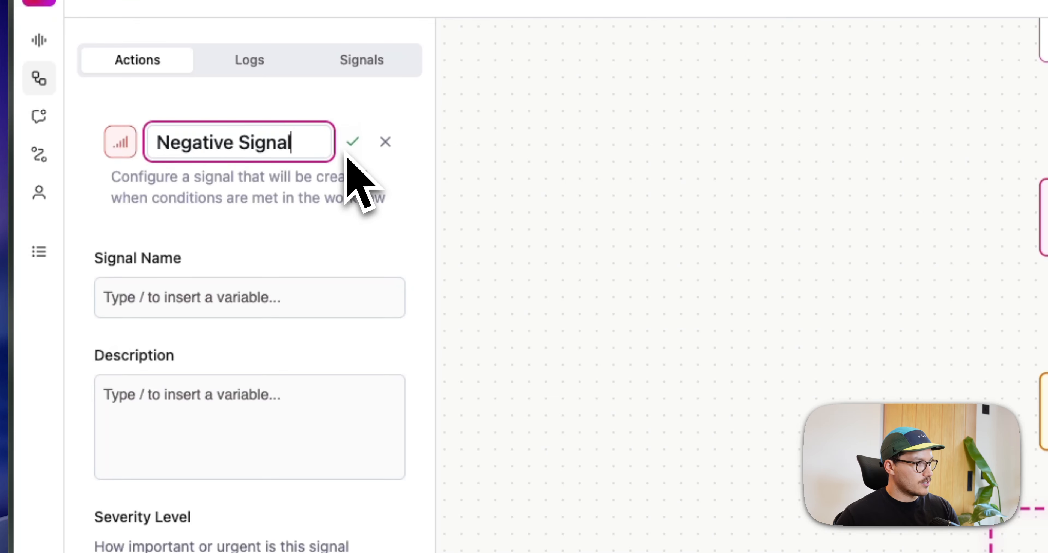
pyautogui.press('Return')
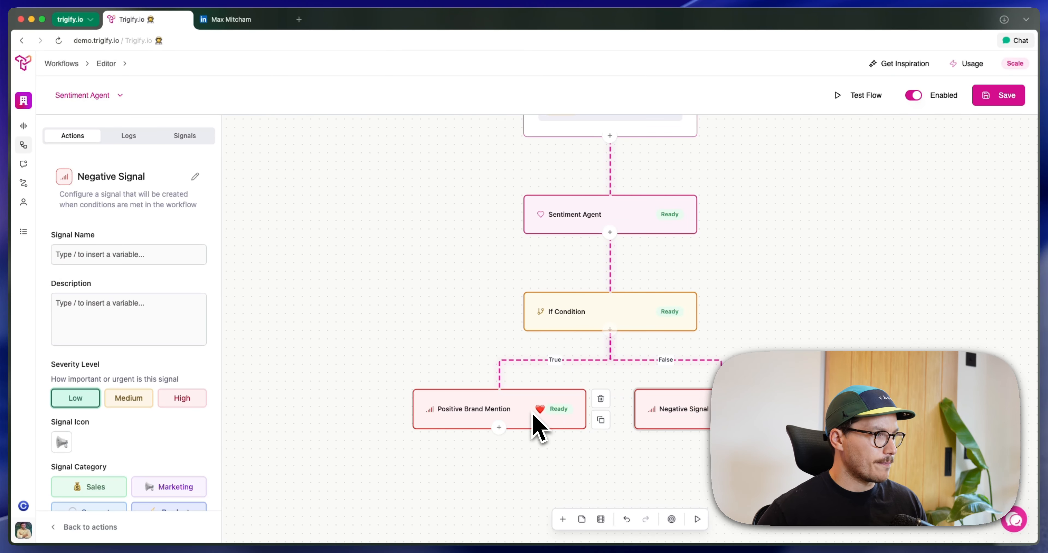
# Set the False branch signal's name to "Negative Post Signal".
pyautogui.click(134, 255)
pyautogui.write('Negative')
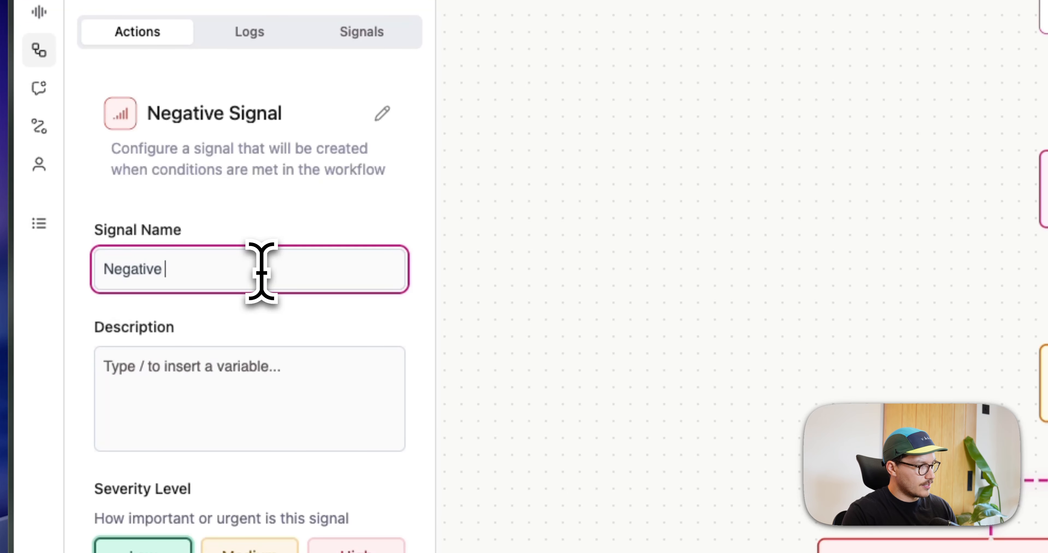
pyautogui.write(' Post Signal')
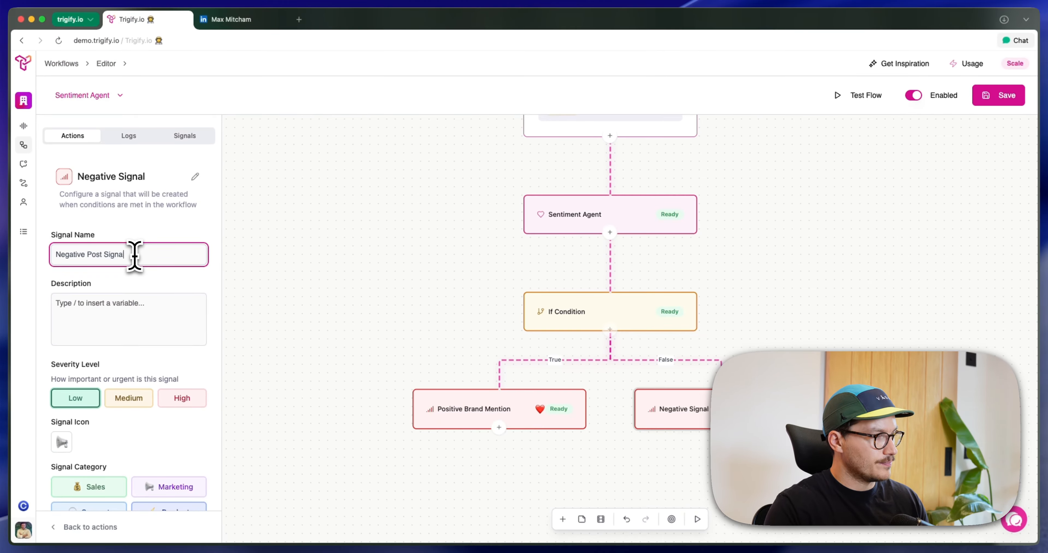
# Fill the negative signal's description with "Post Text -" followed by the Post Text variable from Post Data.
pyautogui.press('Tab')
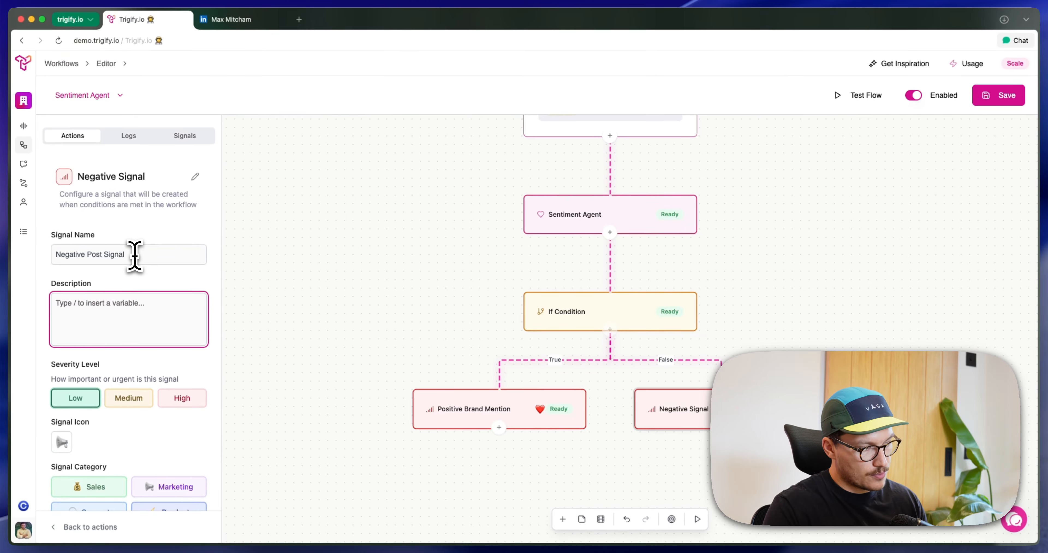
pyautogui.write('P')
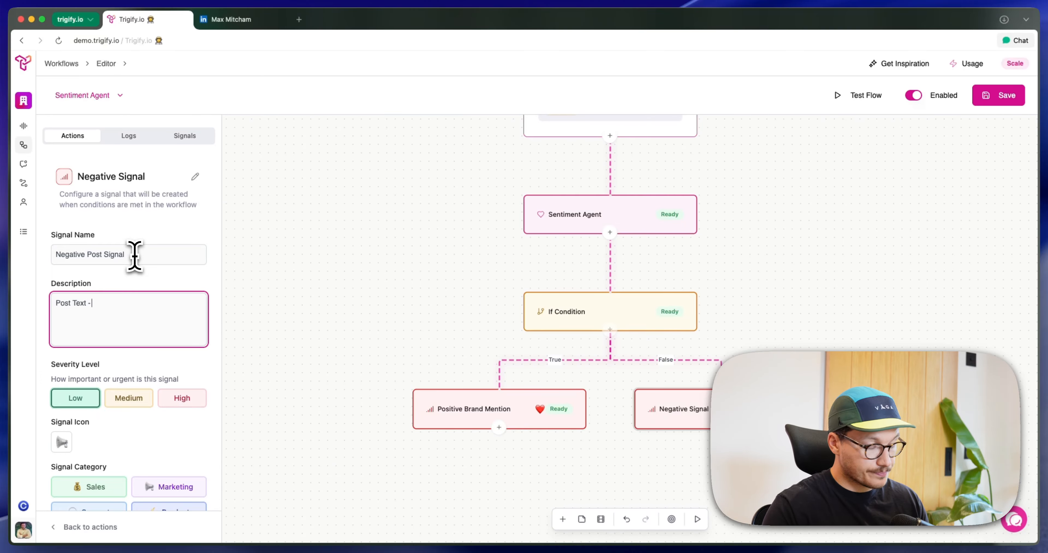
pyautogui.write('ost Text -')
pyautogui.press('/')
pyautogui.write('post')
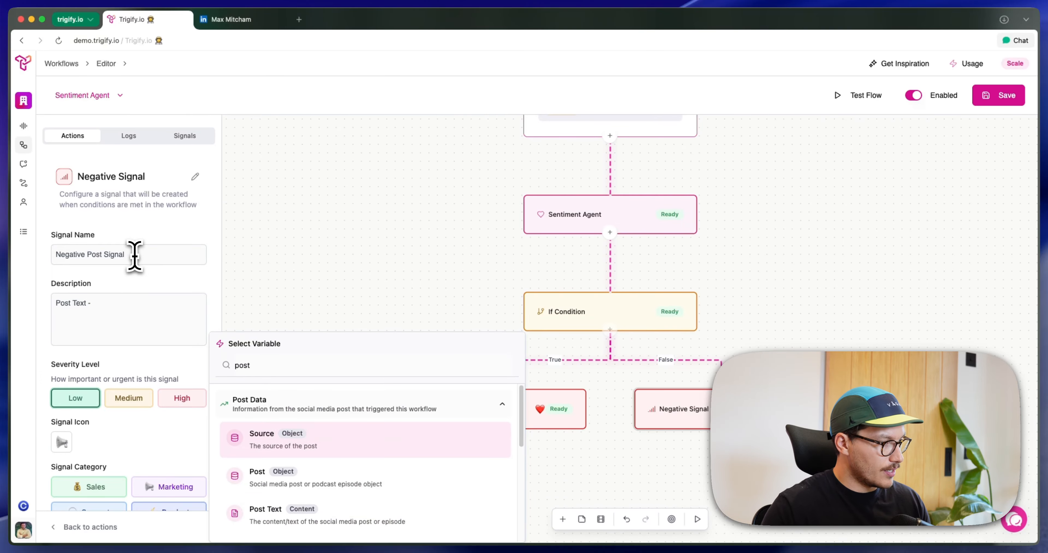
pyautogui.click(266, 509)
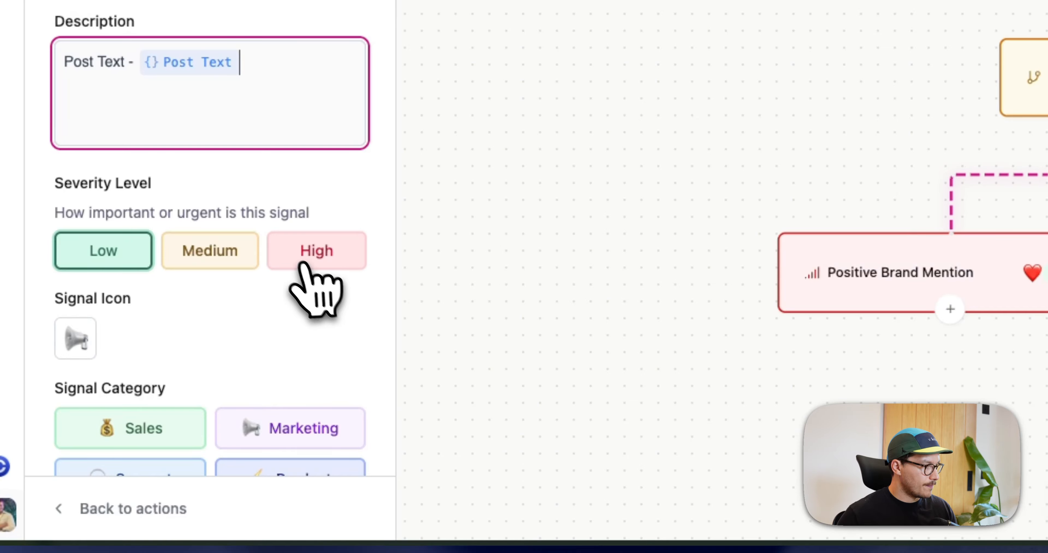
# Give the negative signal High severity and the Marketing category, and add it to the workflow.
pyautogui.click(303, 264)
pyautogui.scroll(-2, 281, 309)
pyautogui.click(295, 381)
pyautogui.scroll(-3, 285, 358)
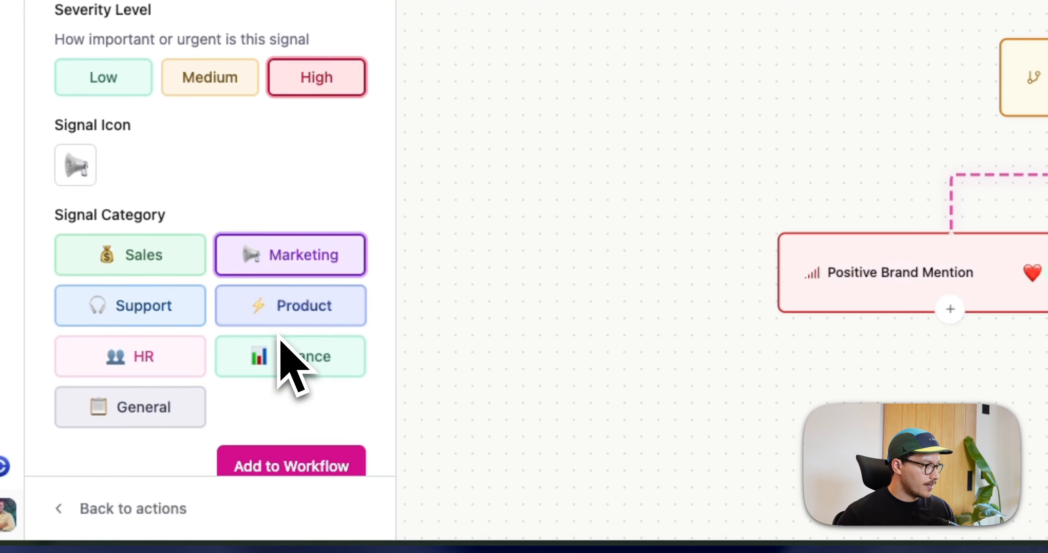
pyautogui.click(308, 428)
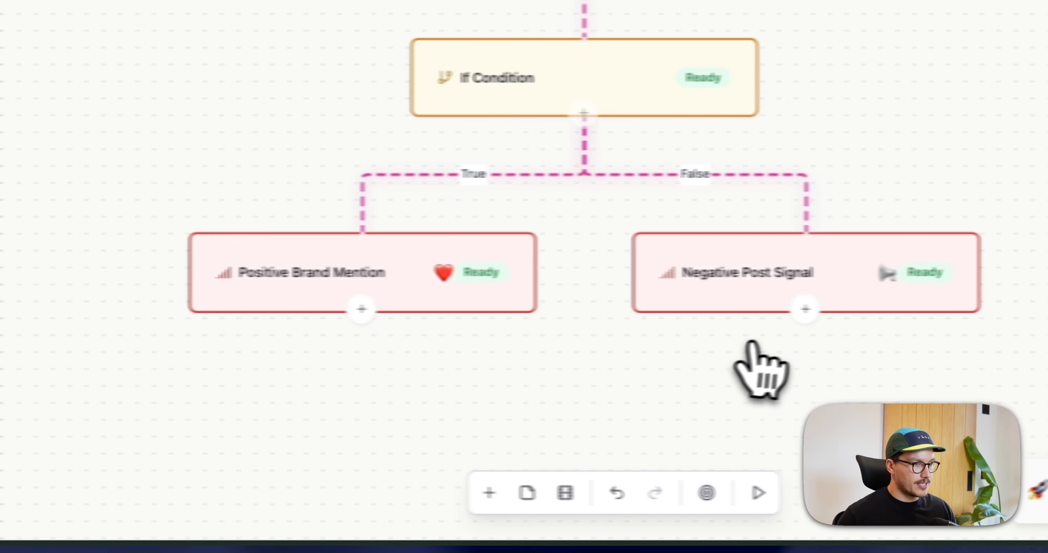
# Add a Slack Send Channel Message action after Negative Post Signal and set its channel to trigify-general.
pyautogui.click(805, 309)
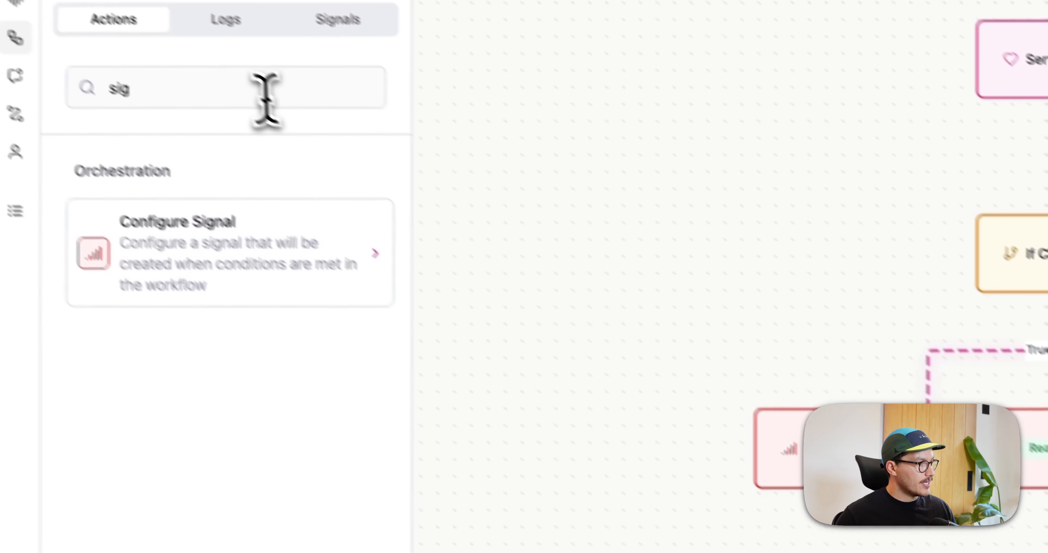
pyautogui.doubleClick(266, 97)
pyautogui.write('slack')
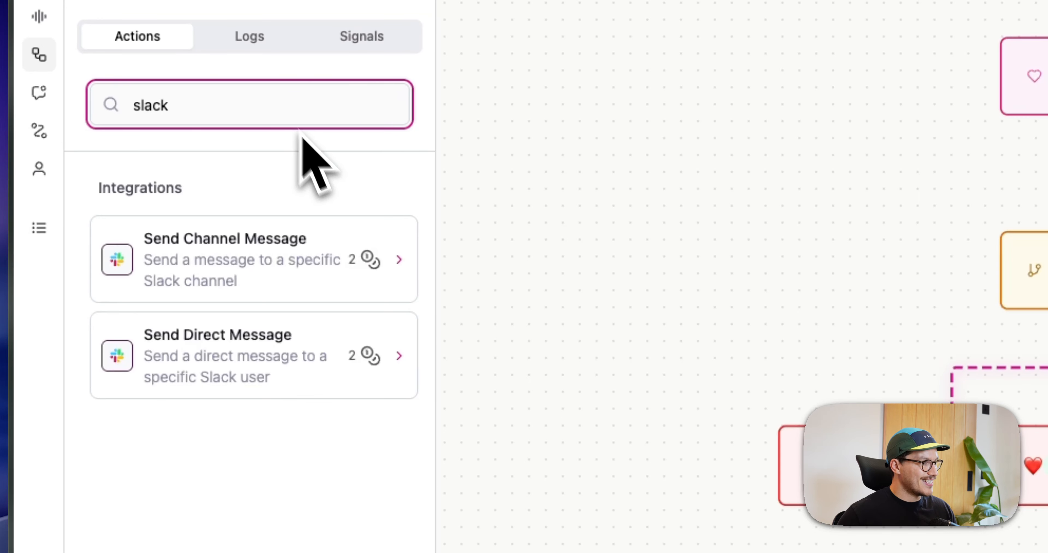
pyautogui.click(259, 277)
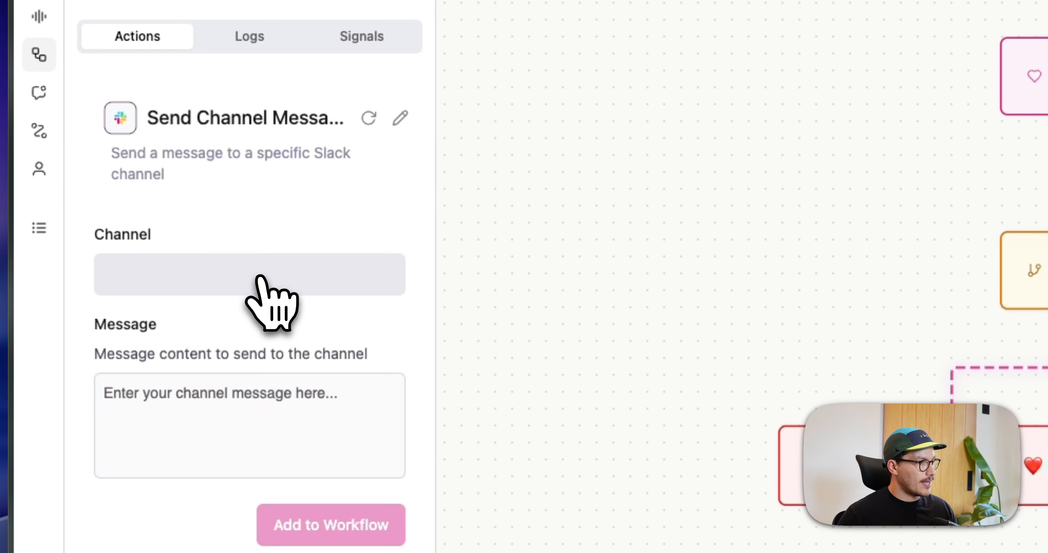
pyautogui.click(179, 291)
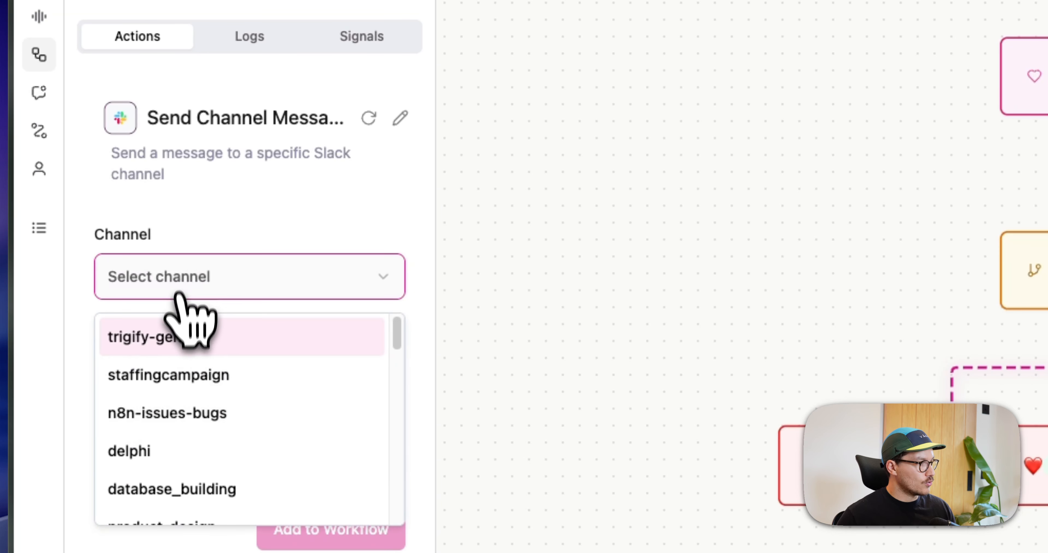
pyautogui.click(187, 338)
# Start the Slack channel message with "Trigify has been mentioned in a negative way.".
pyautogui.click(206, 415)
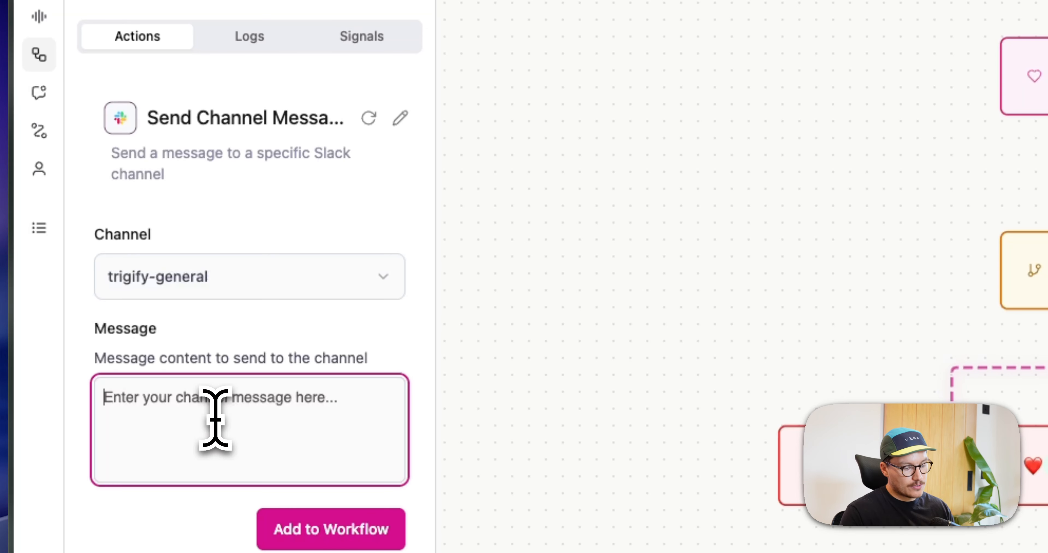
pyautogui.write('Th')
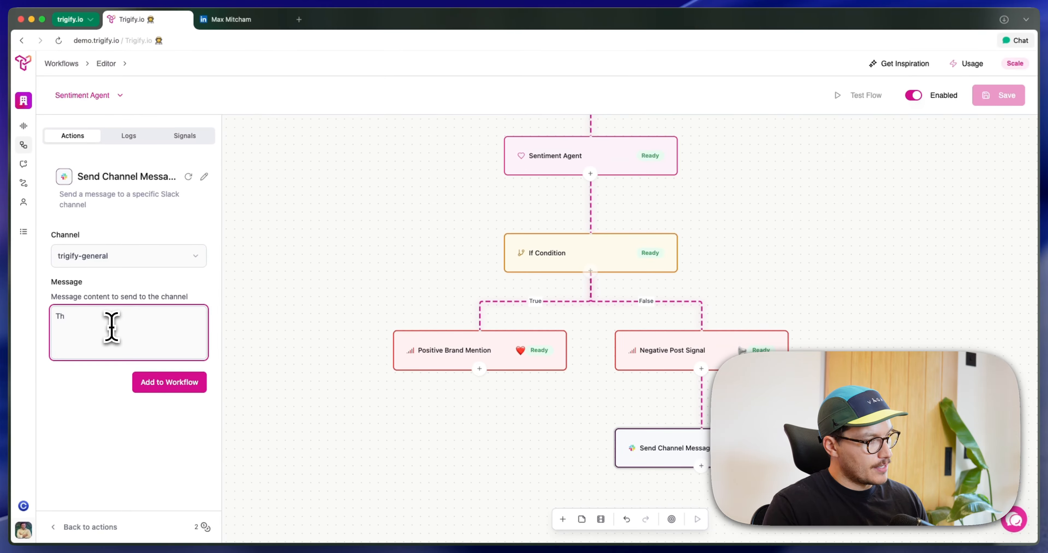
pyautogui.press('BackSpace')
pyautogui.press('BackSpace')
pyautogui.write('Trigify has been mentioned in a negative way.')
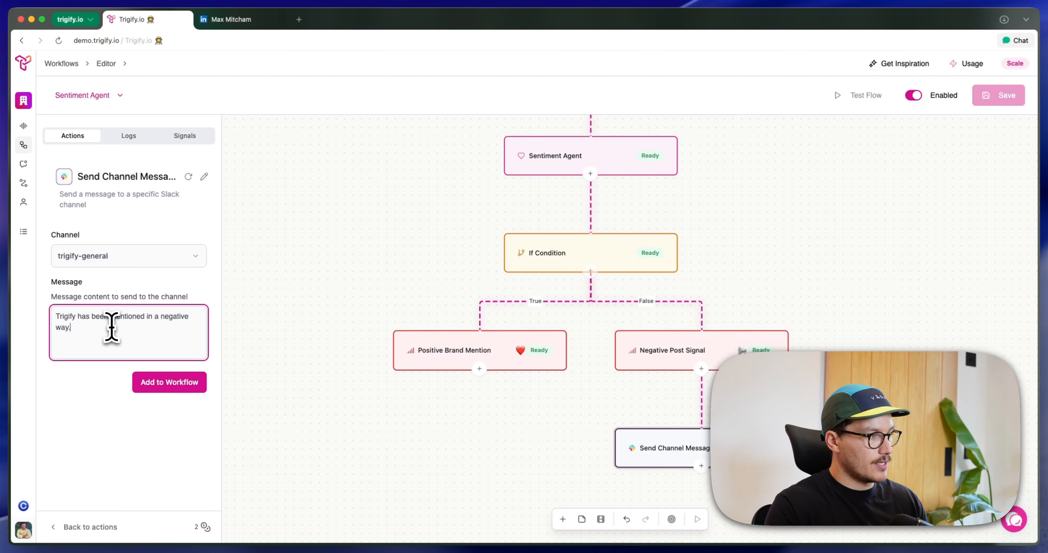
# Add a separate paragraph to the Slack message reading "Here is the URL -" followed by the Post URL variable.
pyautogui.press('Return')
pyautogui.press('Return')
pyautogui.write('he URL')
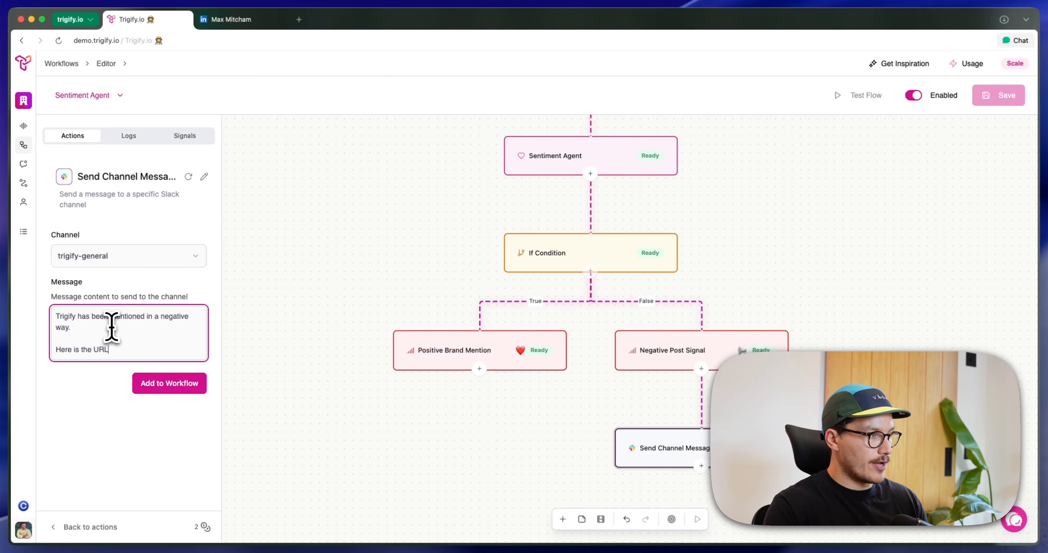
pyautogui.write(' /')
pyautogui.write('url')
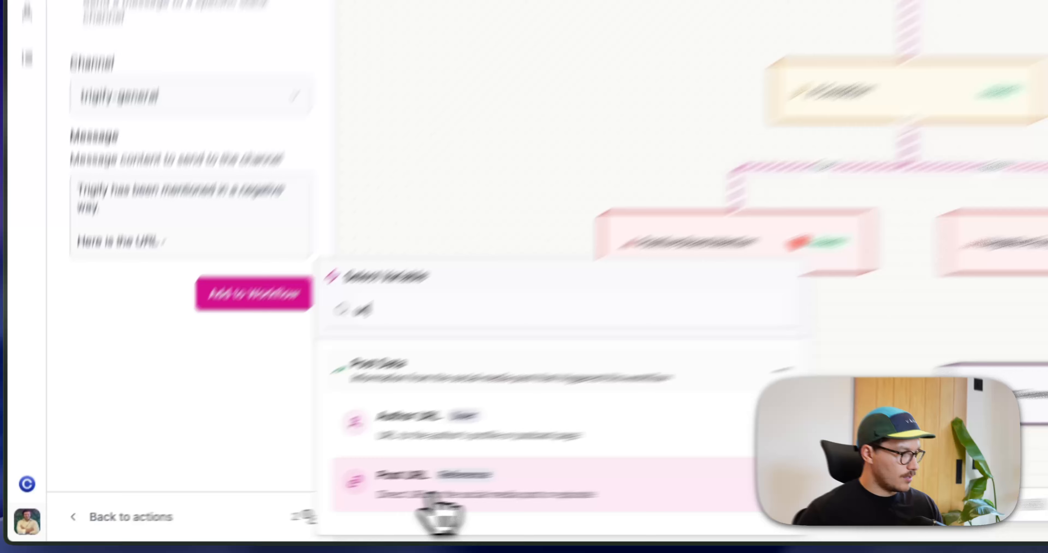
pyautogui.click(285, 506)
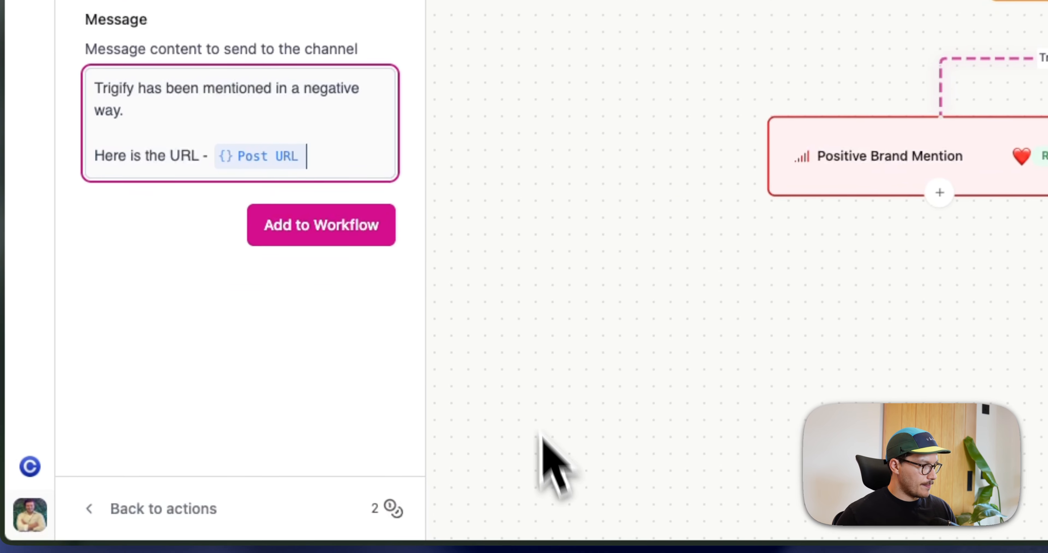
# End the Slack message with the paragraph "Go ahead and triage this." and add the action to the workflow.
pyautogui.press('Return')
pyautogui.press('Return')
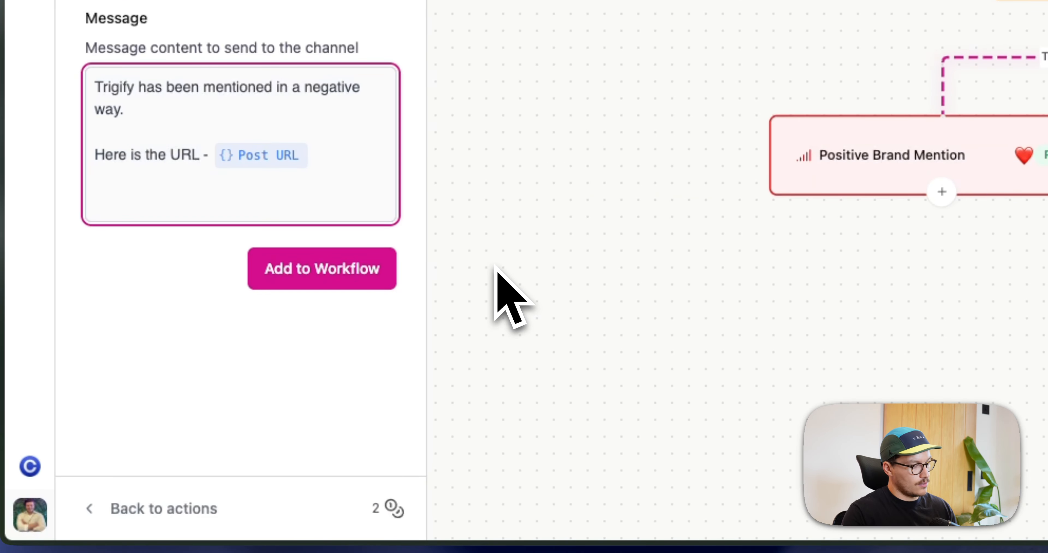
pyautogui.write('Go a')
pyautogui.write('head and triage this')
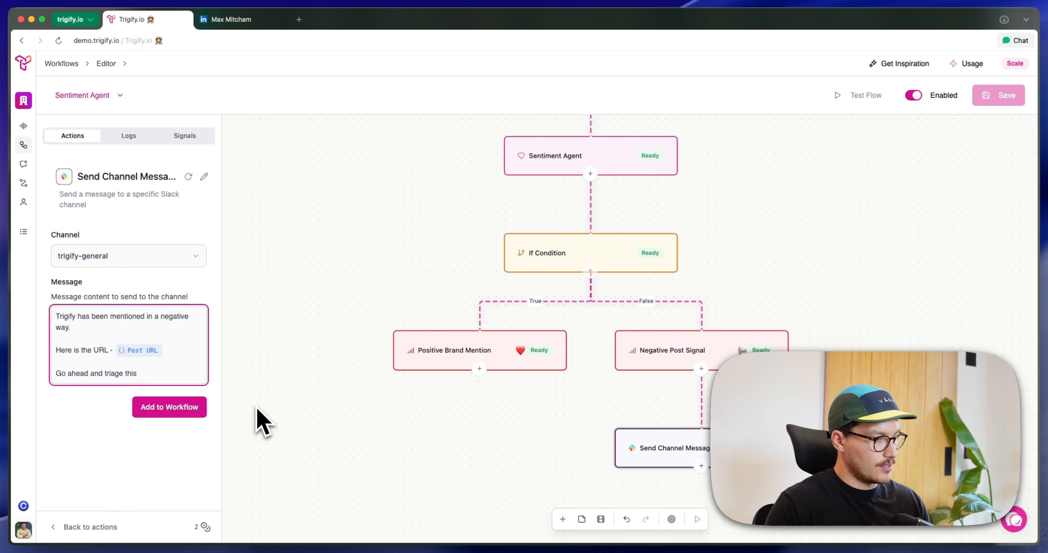
pyautogui.write('.')
pyautogui.click(187, 410)
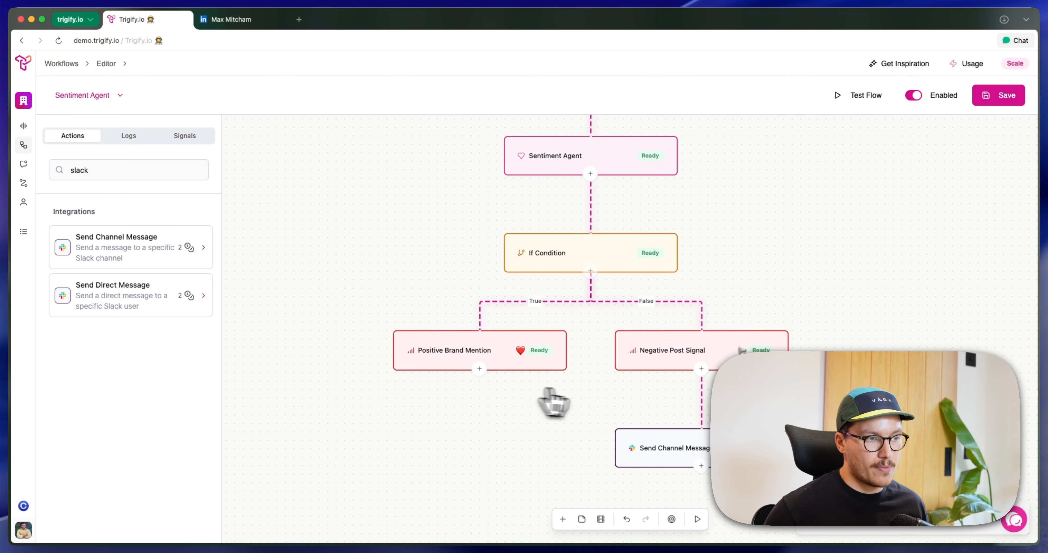
# Clear the action search and save the Sentiment Agent workflow.
pyautogui.click(98, 175)
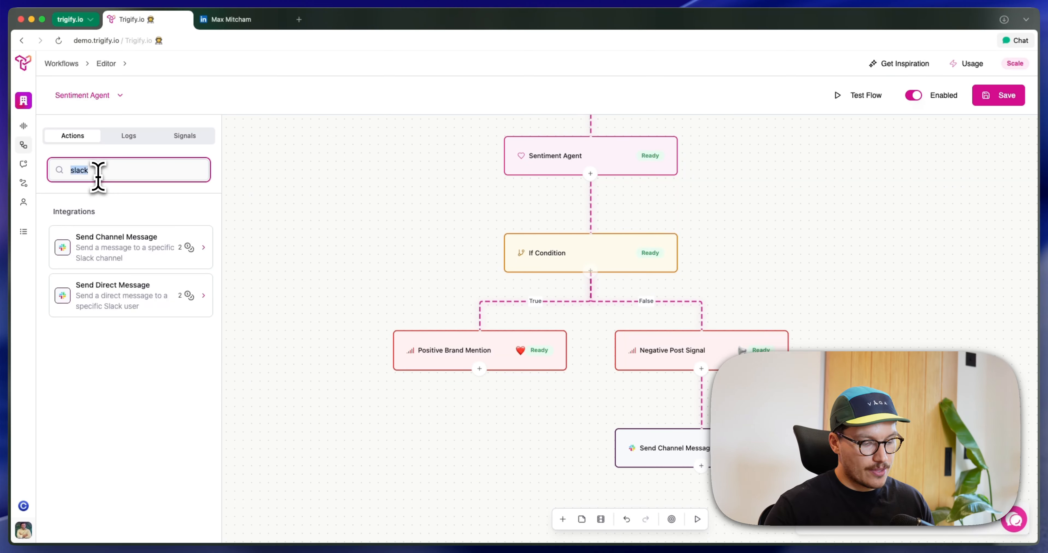
pyautogui.press('BackSpace')
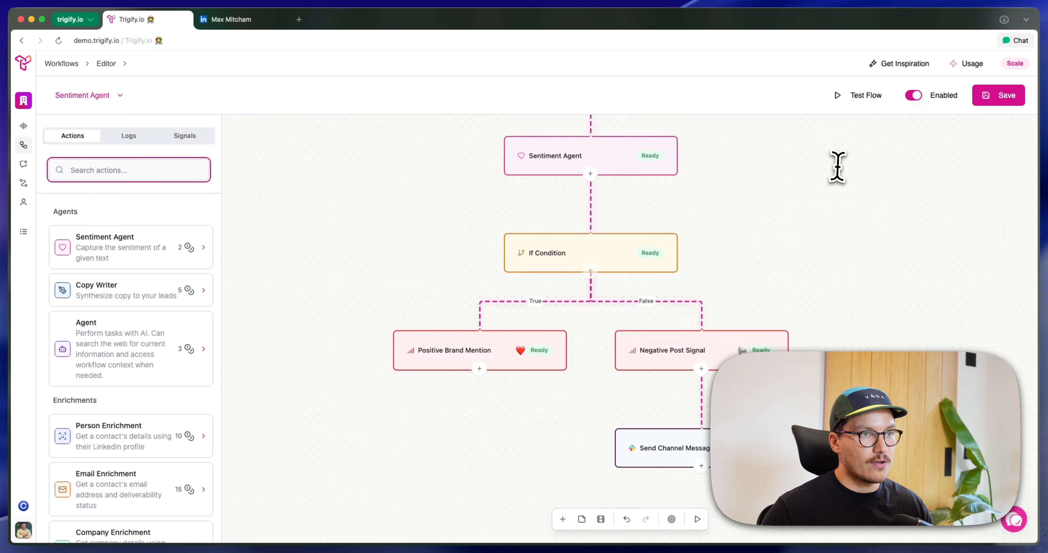
pyautogui.click(990, 107)
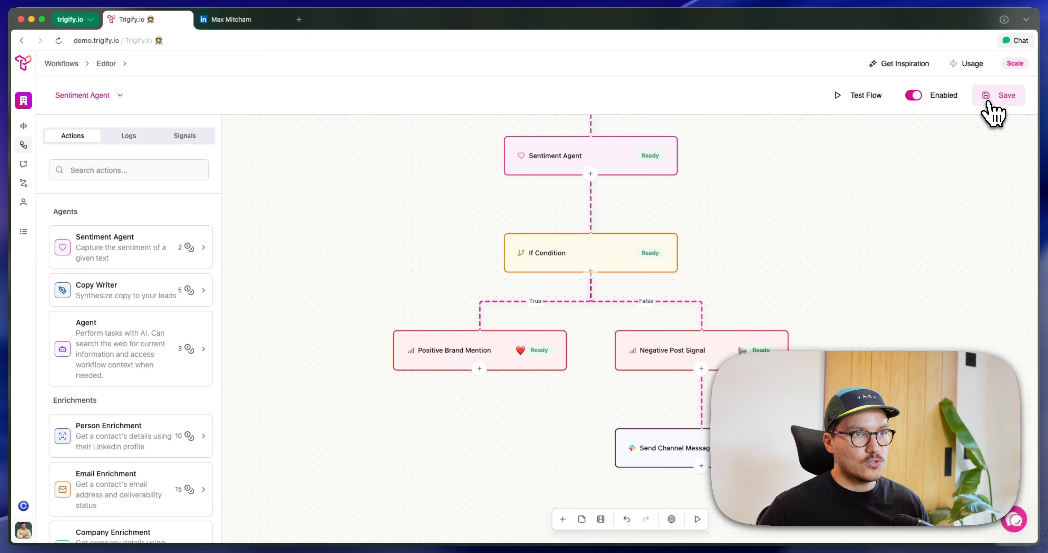
pyautogui.click(620, 321)
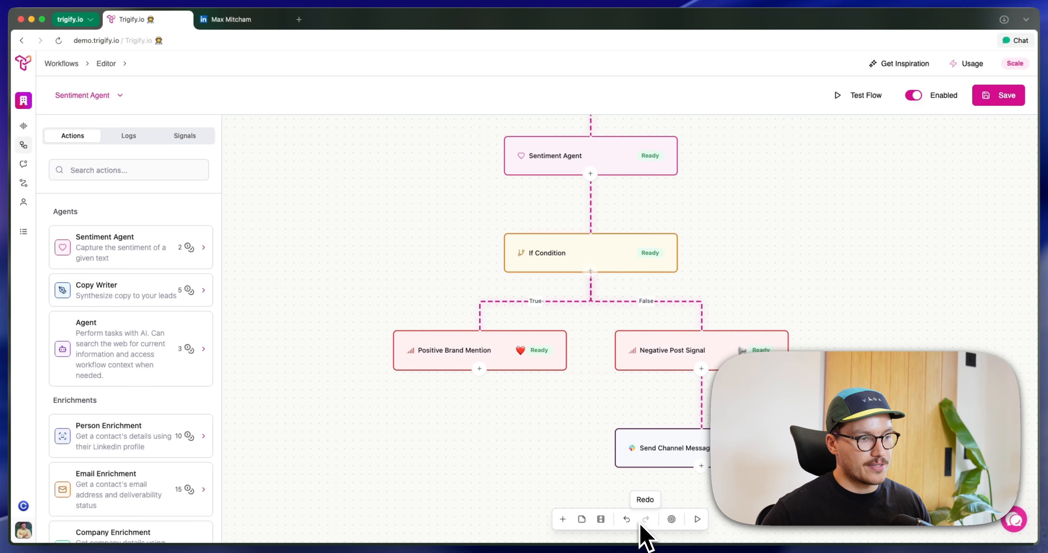
# Start a workflow test and browse the sample posts that match the saved search keywords.
pyautogui.click(672, 518)
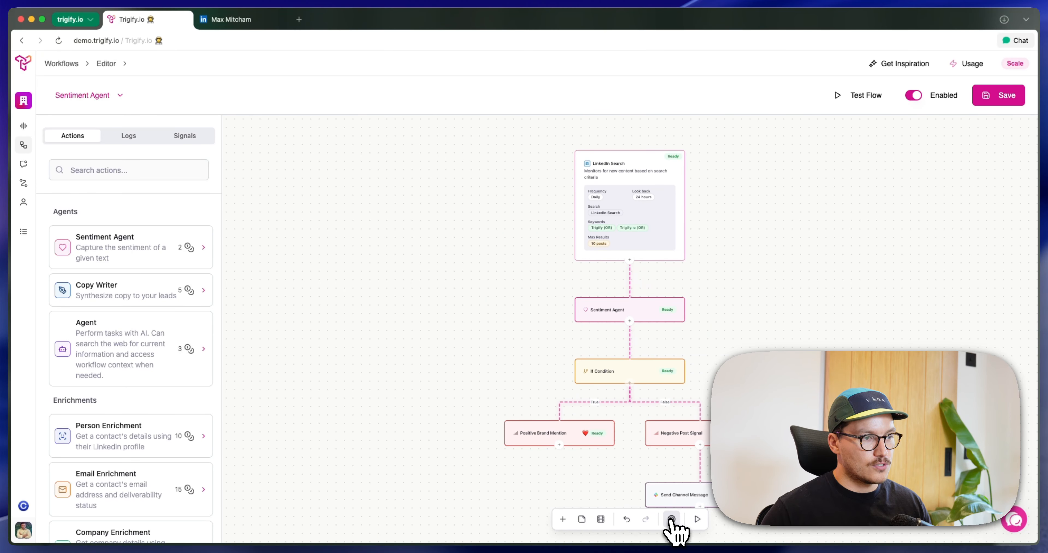
pyautogui.click(697, 519)
pyautogui.scroll(-10, 529, 415)
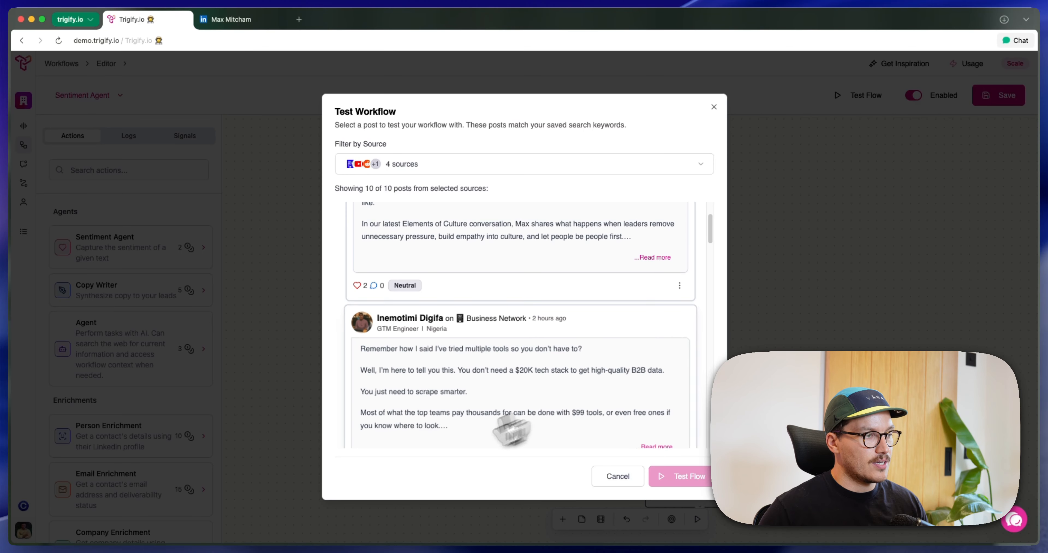
pyautogui.scroll(10, 510, 428)
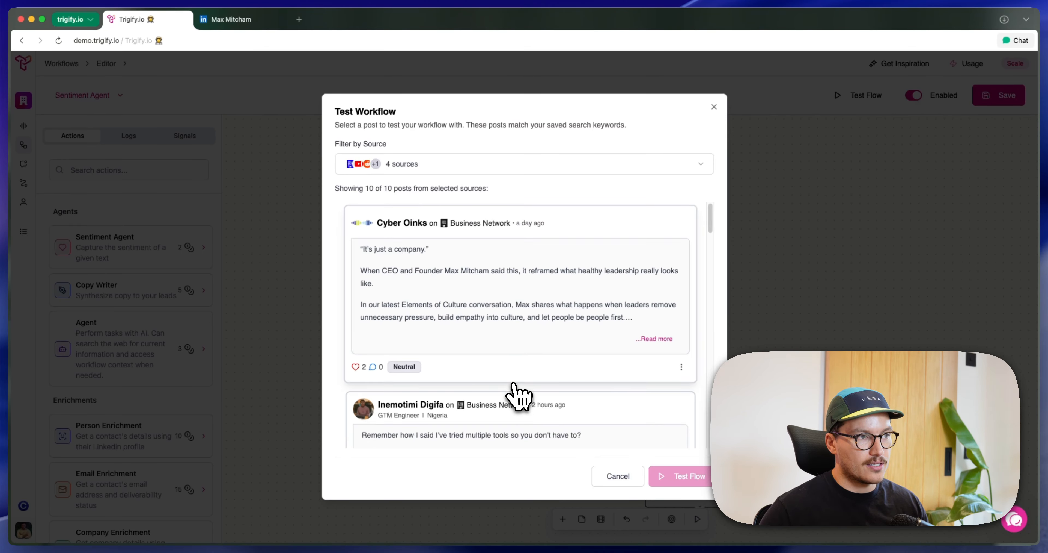
pyautogui.scroll(-10, 518, 401)
pyautogui.scroll(10, 518, 397)
pyautogui.scroll(2, 518, 397)
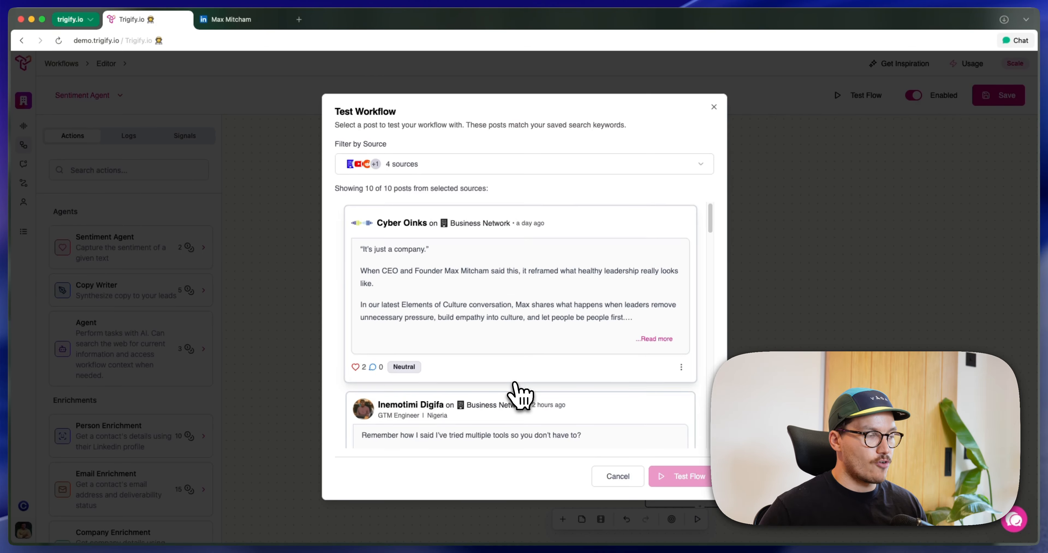
pyautogui.scroll(-5, 517, 397)
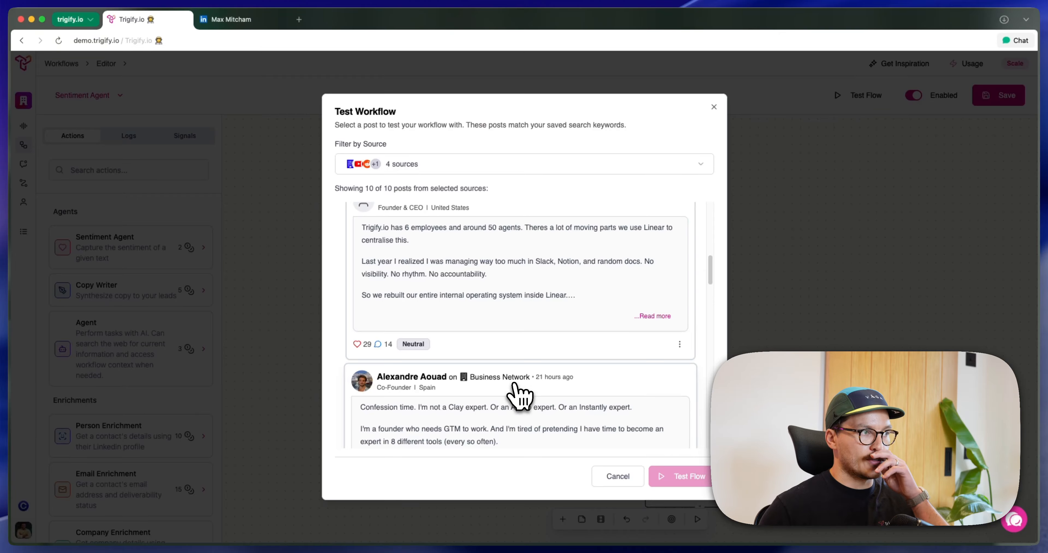
# Choose the post beginning "Confession time. I'm not a Clay expert." as the sample and run the test flow.
pyautogui.click(491, 167)
pyautogui.click(492, 180)
pyautogui.scroll(-4, 484, 293)
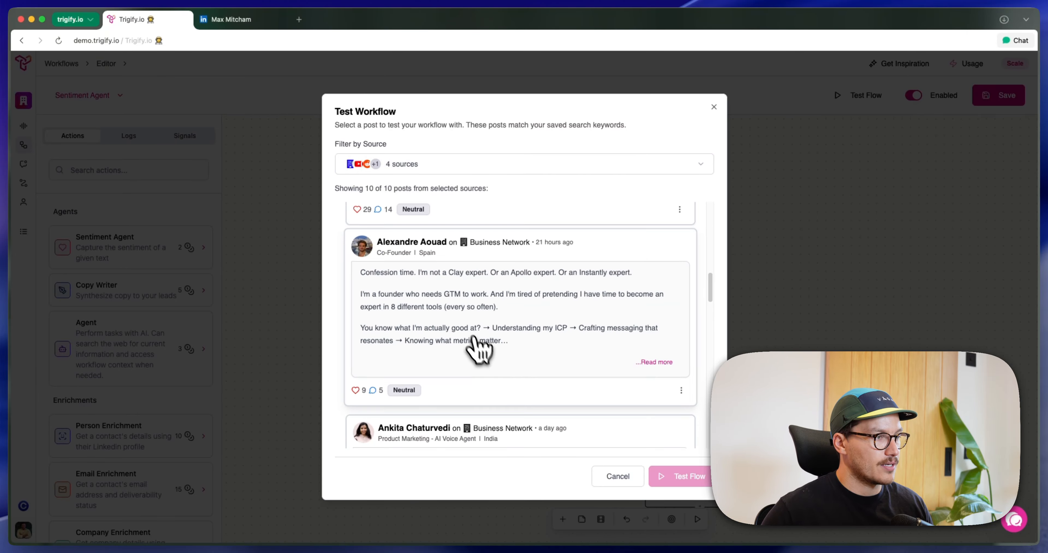
pyautogui.click(468, 334)
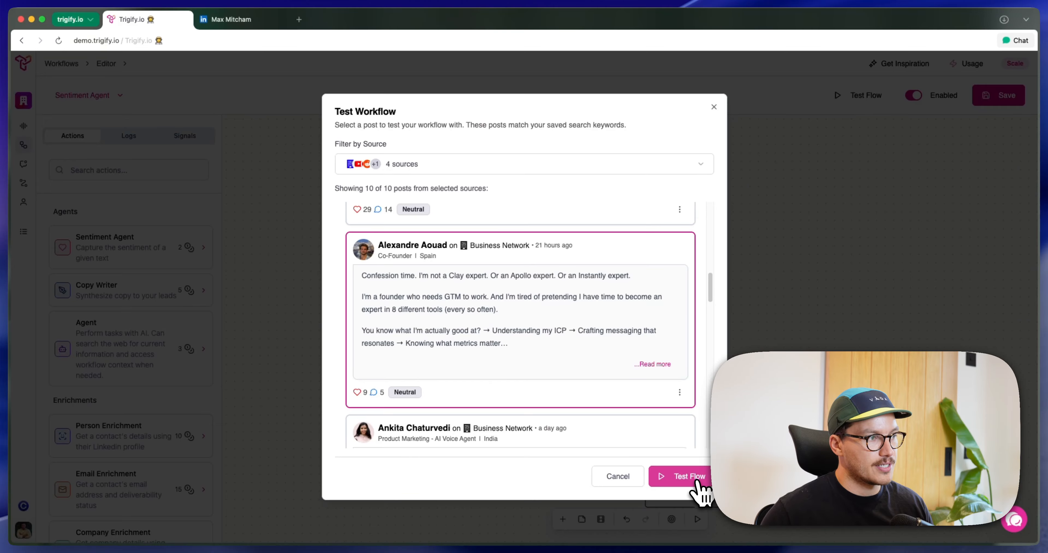
pyautogui.click(677, 484)
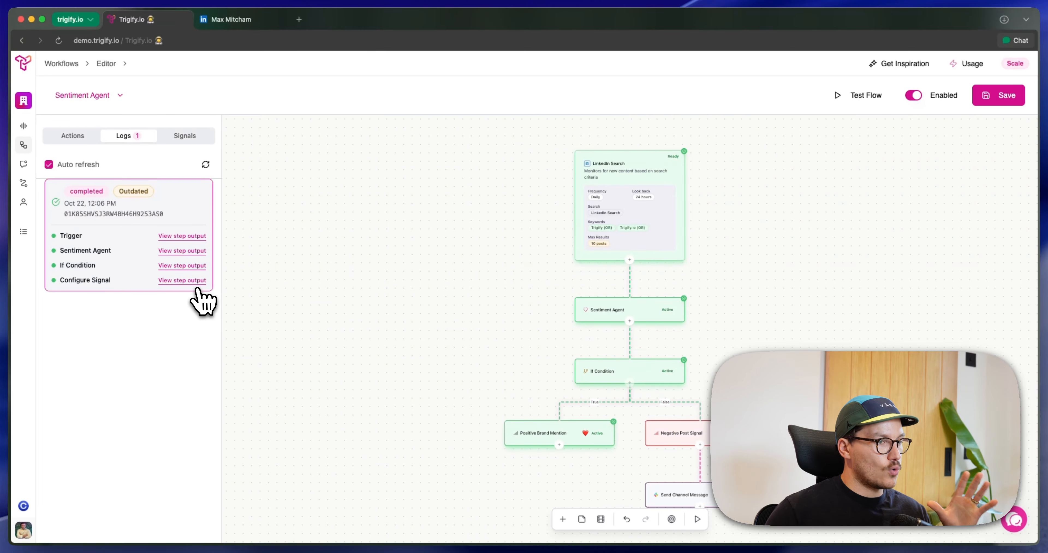
# Examine the test run's outputs for the Positive Brand Mention signal and the Sentiment Agent step.
pyautogui.click(183, 280)
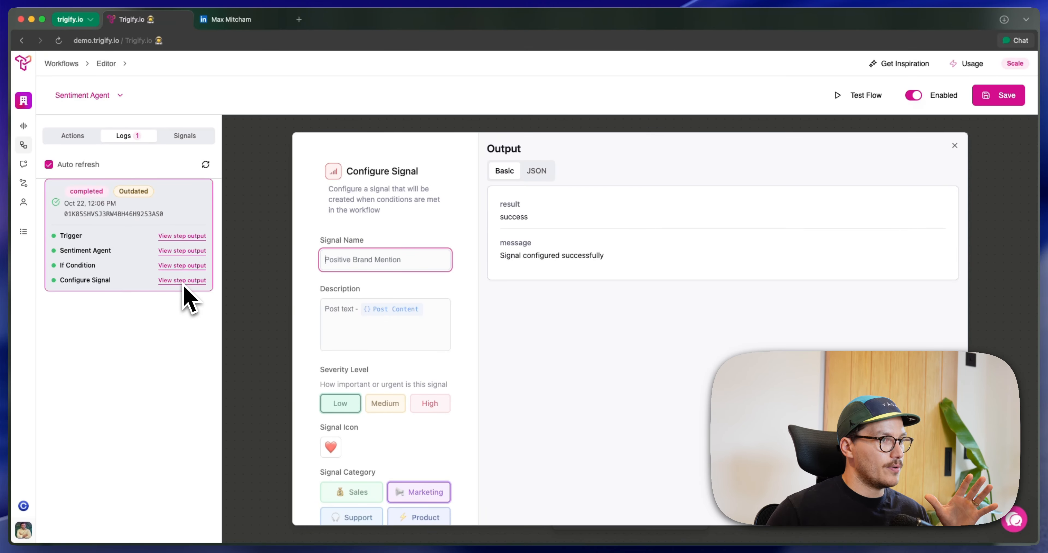
pyautogui.click(230, 315)
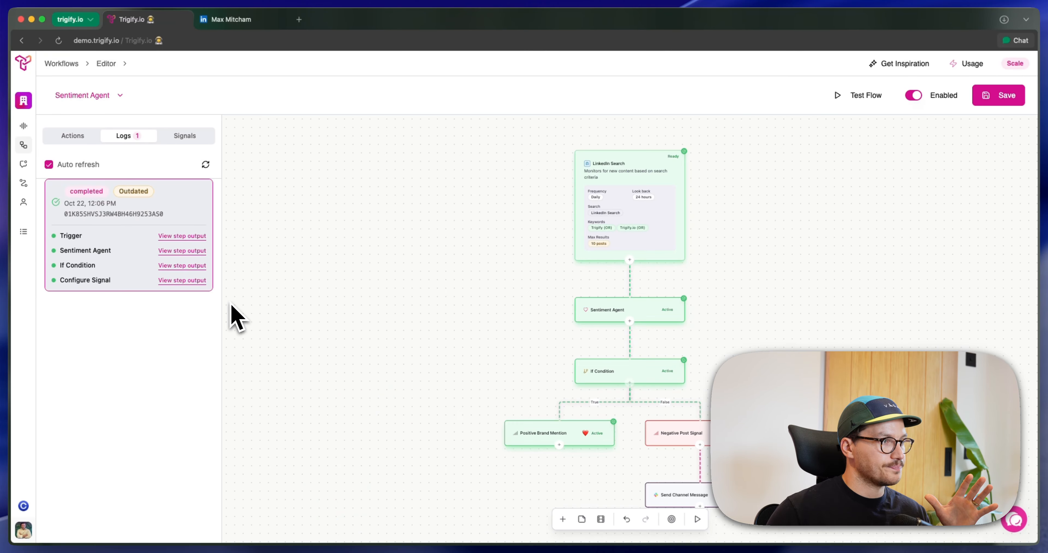
pyautogui.click(532, 435)
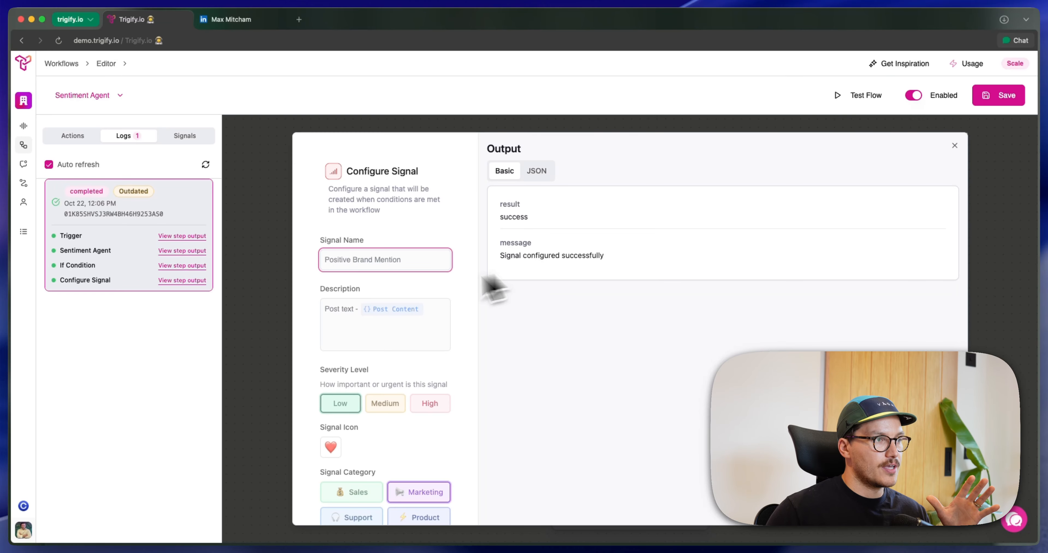
pyautogui.click(271, 351)
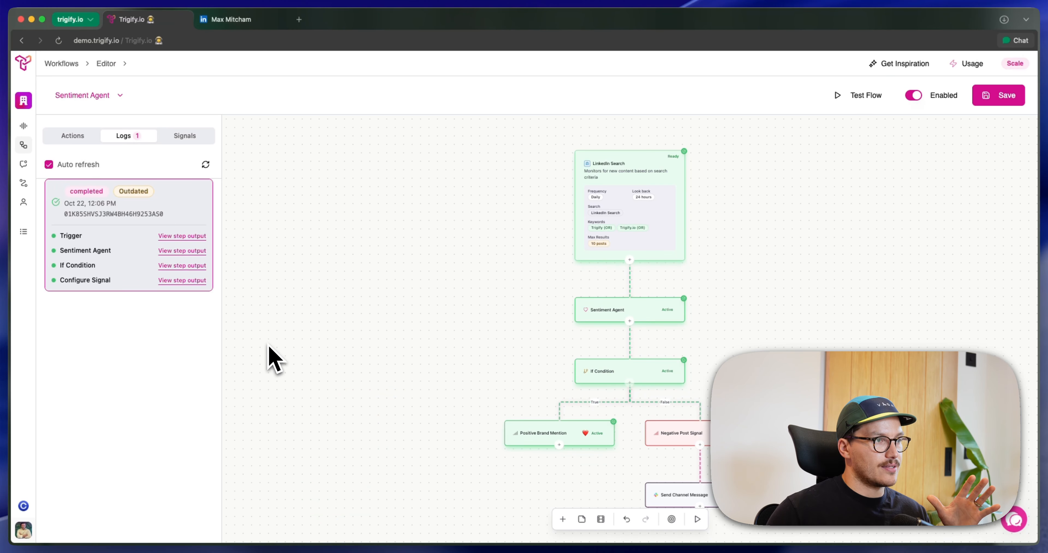
pyautogui.click(602, 314)
pyautogui.click(538, 171)
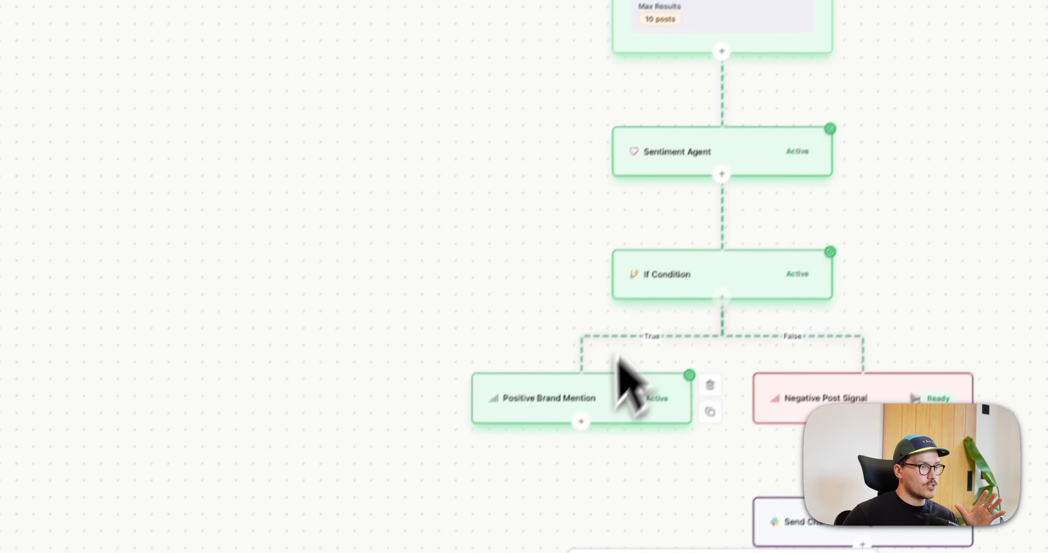
# Review the generated Positive Brand Mention signal's description, creation date, category and execution link, then collapse its details.
pyautogui.click(357, 108)
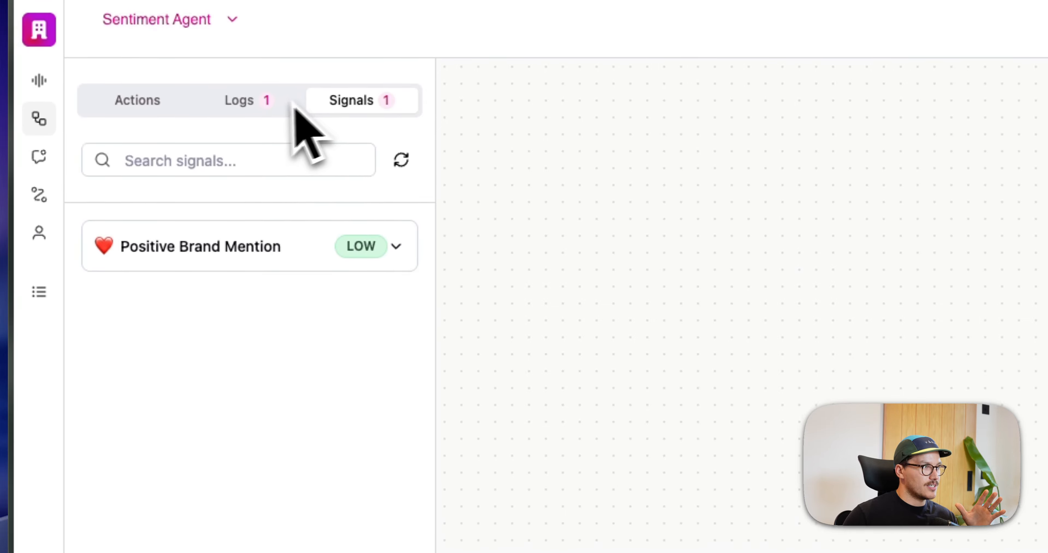
pyautogui.click(397, 247)
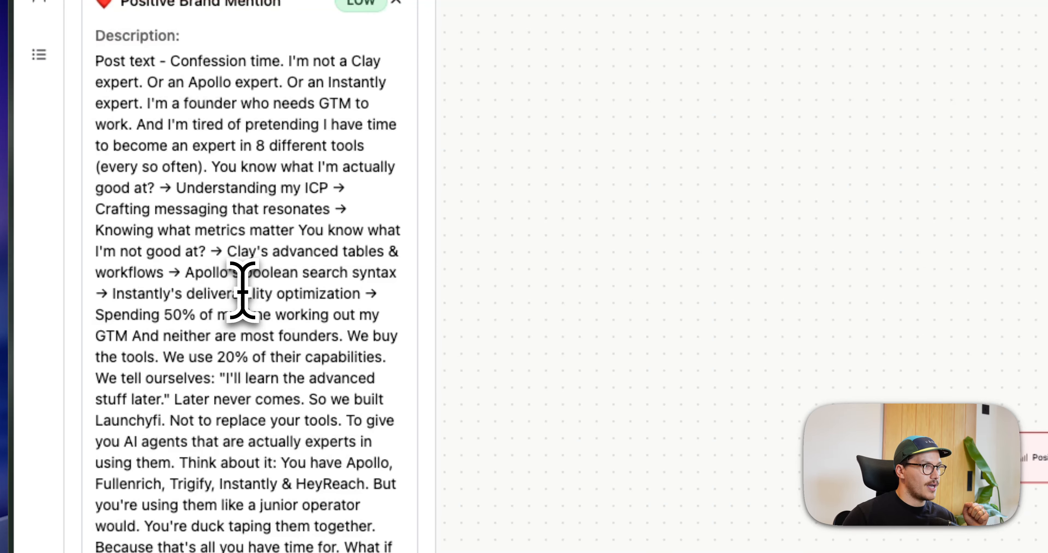
pyautogui.scroll(-6, 241, 287)
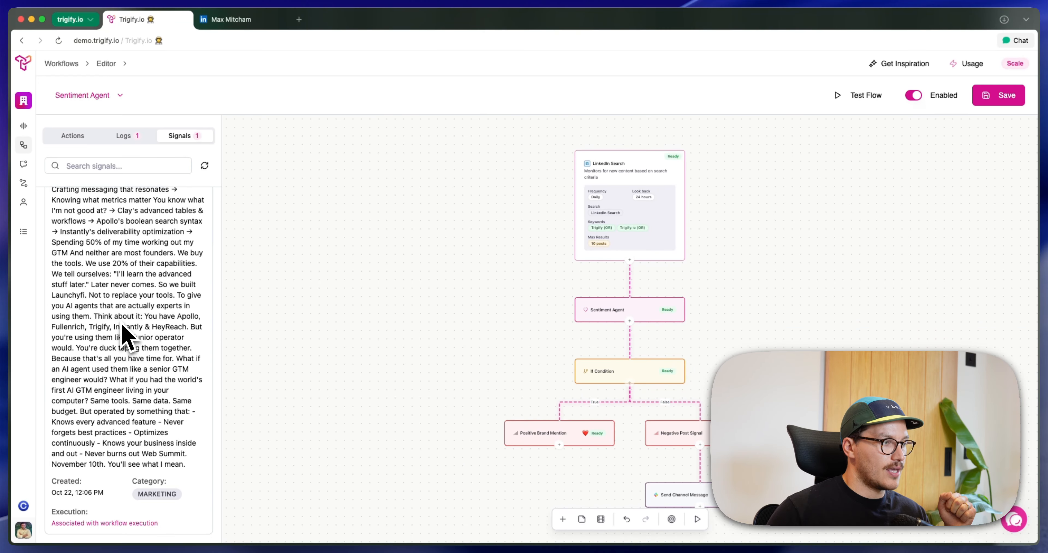
pyautogui.moveTo(50, 478); pyautogui.dragTo(101, 507)
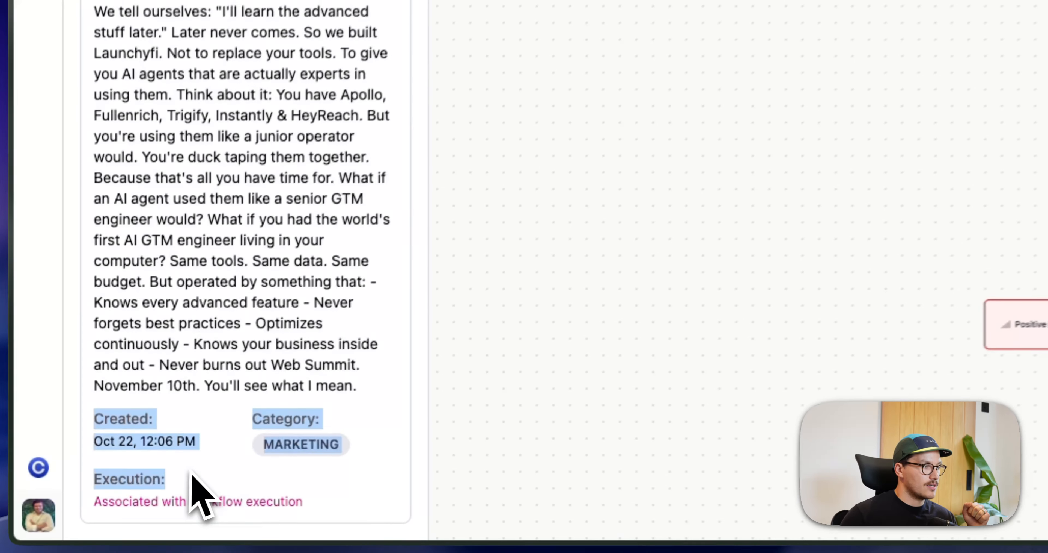
pyautogui.moveTo(191, 469); pyautogui.dragTo(195, 457)
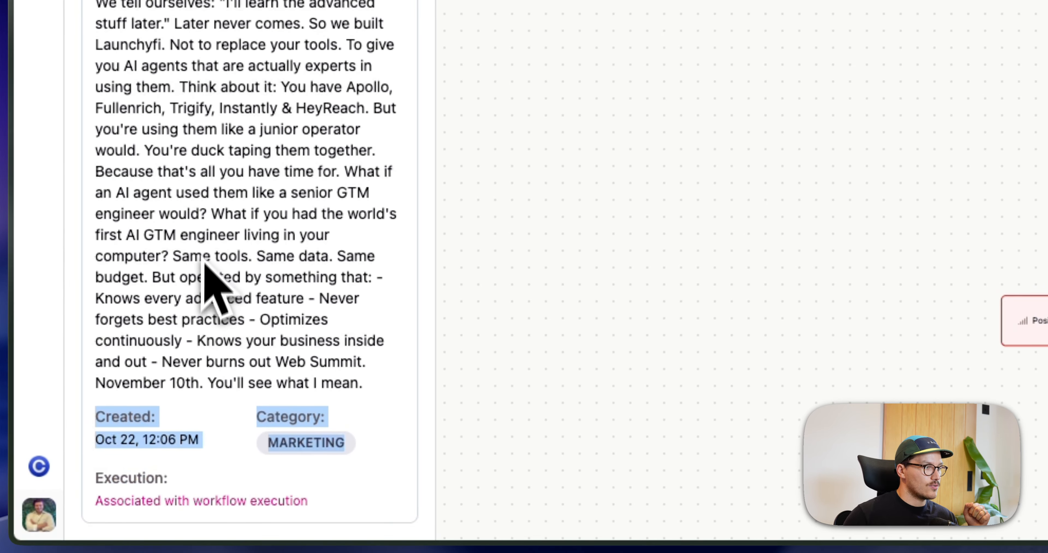
pyautogui.moveTo(198, 240); pyautogui.dragTo(209, 239)
pyautogui.scroll(6, 214, 228)
pyautogui.click(384, 210)
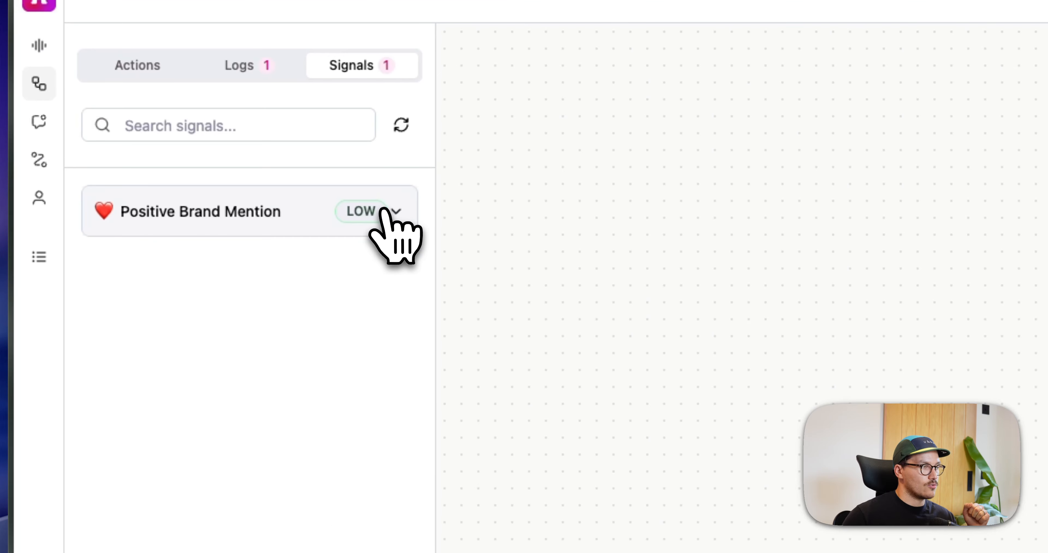